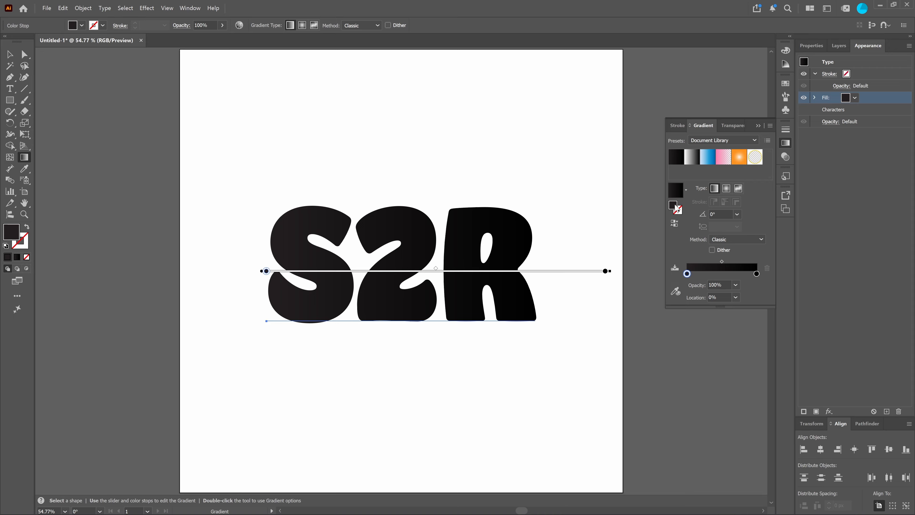
Set the first colour stop of the text's linear gradient to white (ffffff) and the gradient angle to -90°.
{"action": "double_click", "coordinate": [677, 209]}
{"action": "type", "text": "ffffff"}
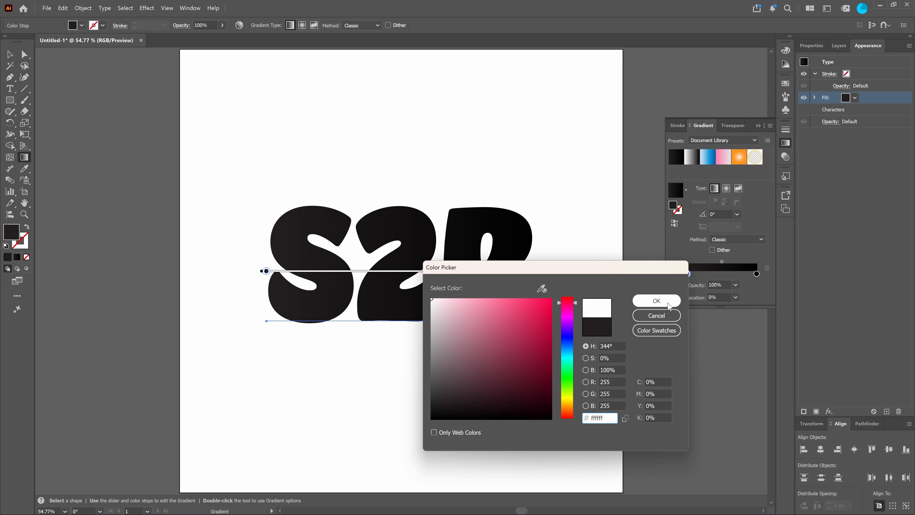
{"action": "left_click", "coordinate": [668, 305]}
{"action": "left_click", "coordinate": [737, 214]}
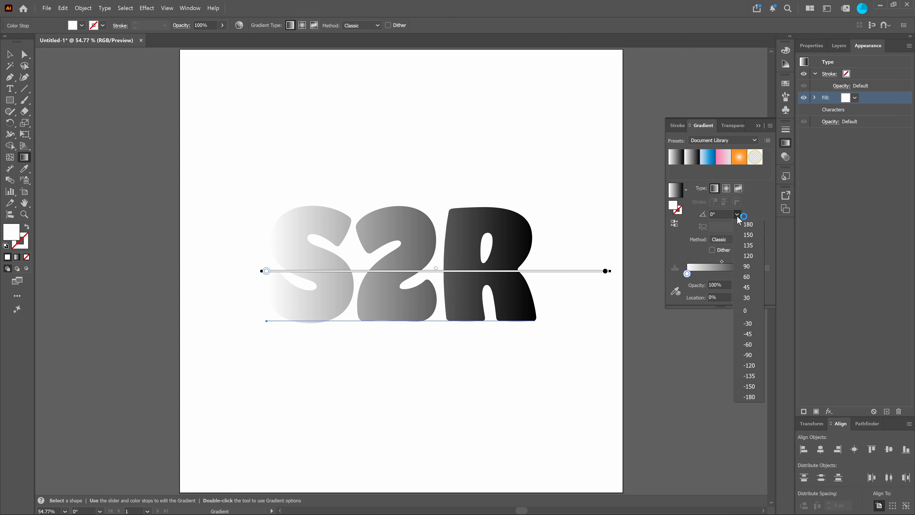
{"action": "left_click", "coordinate": [748, 355]}
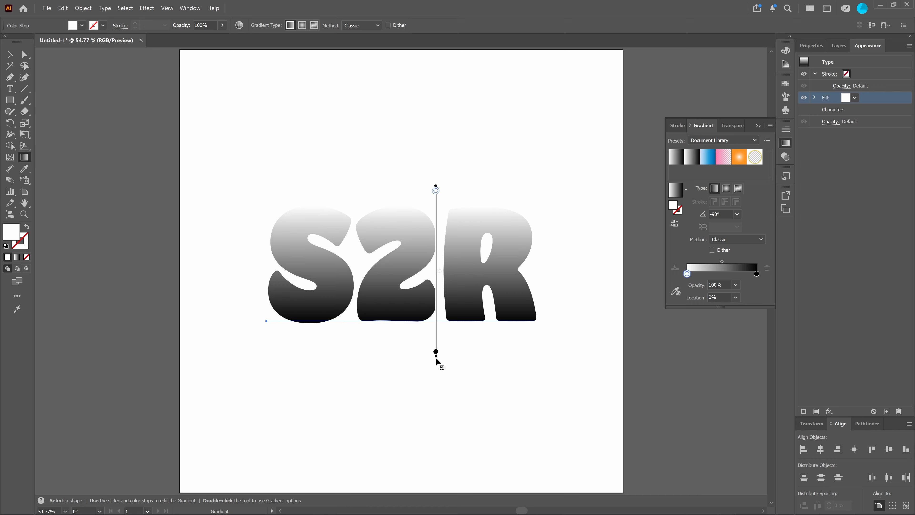
Extend the black end of the vertical gradient well below the letters to soften the fade, and close the gradient settings.
{"action": "left_click_drag", "start_coordinate": [436, 359], "coordinate": [434, 387]}
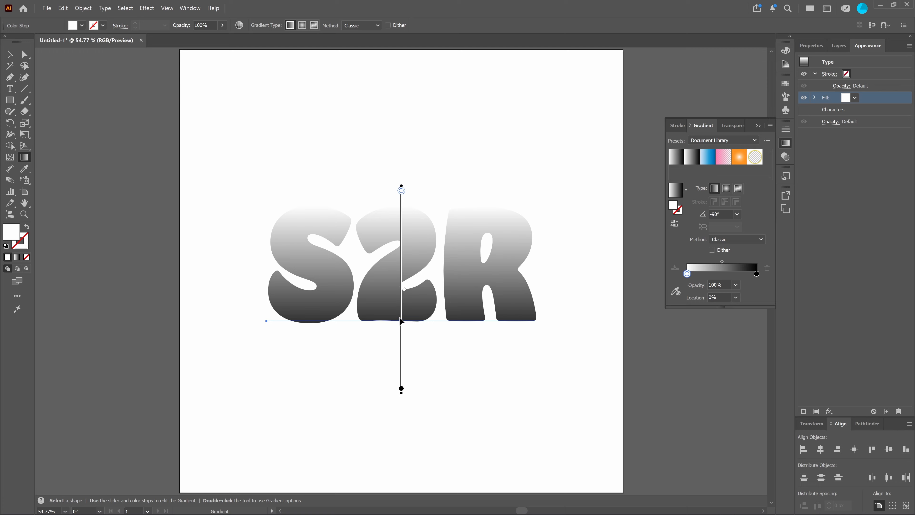
{"action": "key", "text": "ctrl+z"}
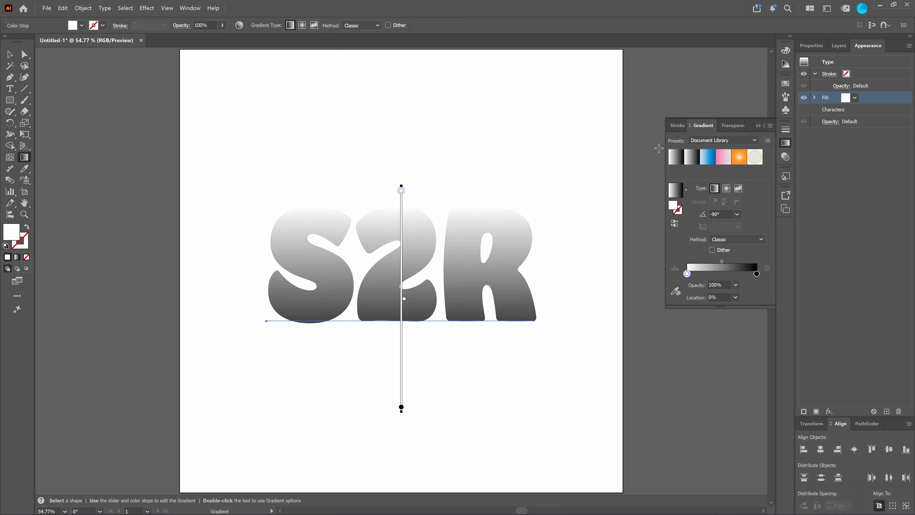
{"action": "left_click", "coordinate": [757, 126]}
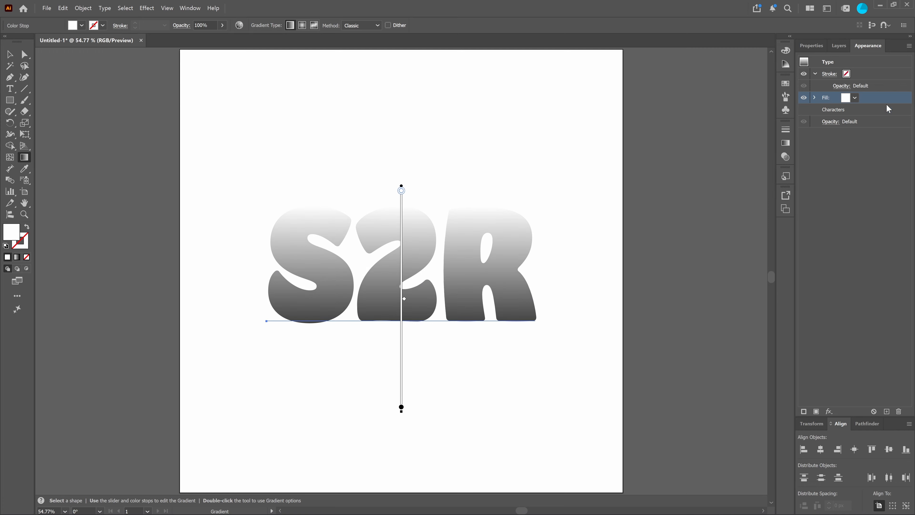
Add a second fill to the S2R text and make the lower of the two fills solid black.
{"action": "left_click", "coordinate": [816, 411]}
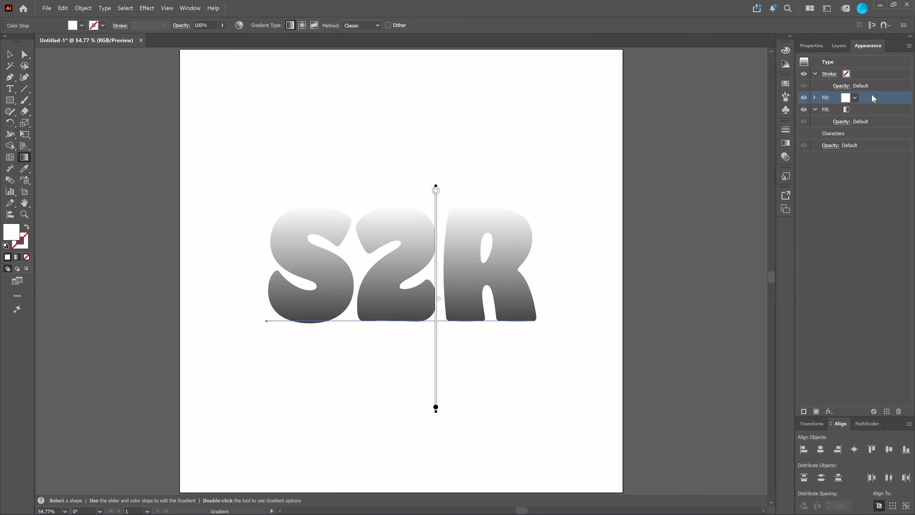
{"action": "left_click_drag", "start_coordinate": [875, 98], "coordinate": [877, 131]}
{"action": "left_click", "coordinate": [866, 110]}
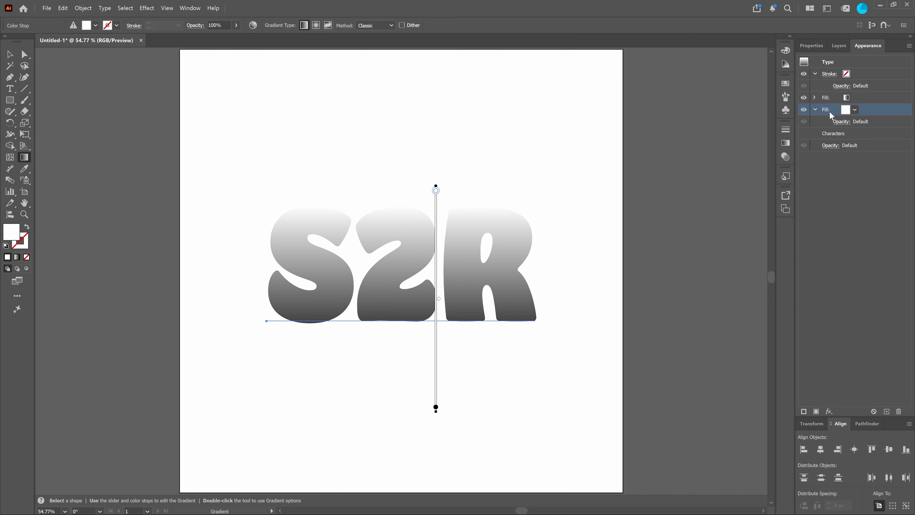
{"action": "double_click", "coordinate": [10, 233]}
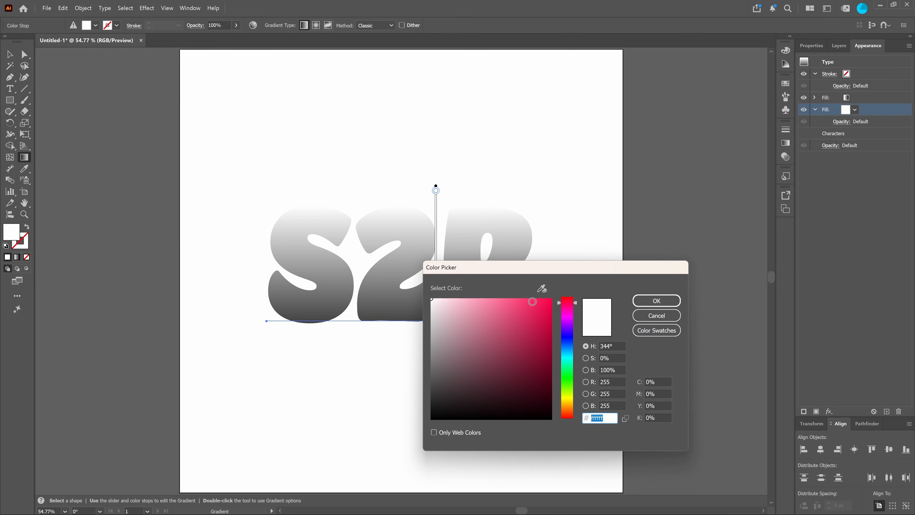
{"action": "left_click_drag", "start_coordinate": [524, 324], "coordinate": [568, 431]}
{"action": "left_click", "coordinate": [657, 301]}
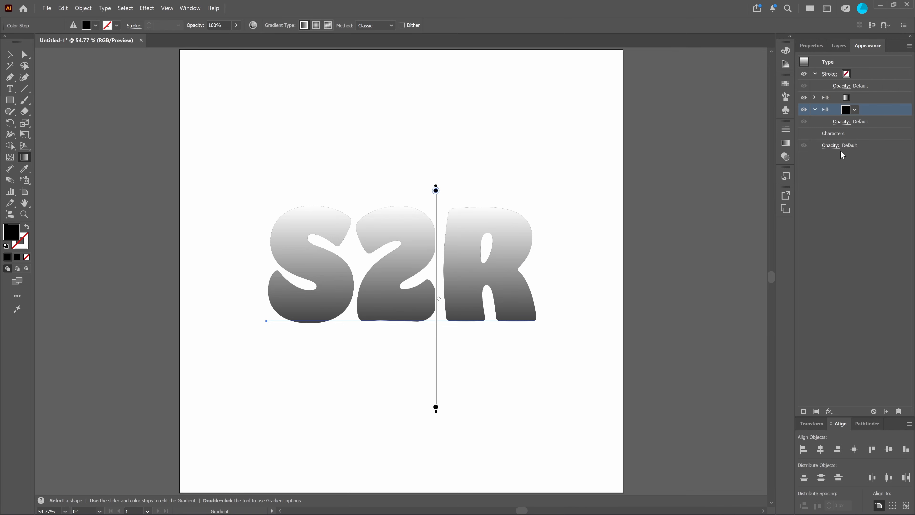
Apply an Offset Path effect to the black fill with a 10 px offset, Miter joins and a miter limit of 4.
{"action": "left_click", "coordinate": [833, 411]}
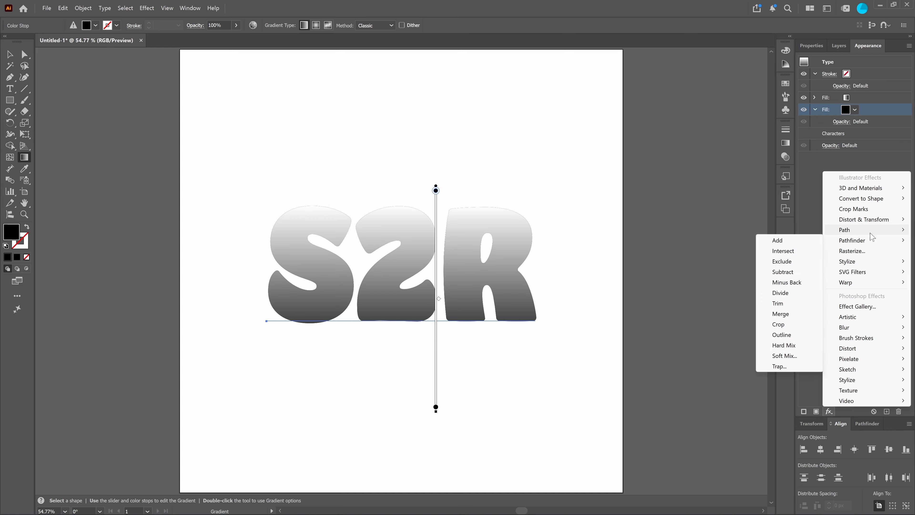
{"action": "mouse_move", "coordinate": [872, 230]}
{"action": "left_click", "coordinate": [782, 233]}
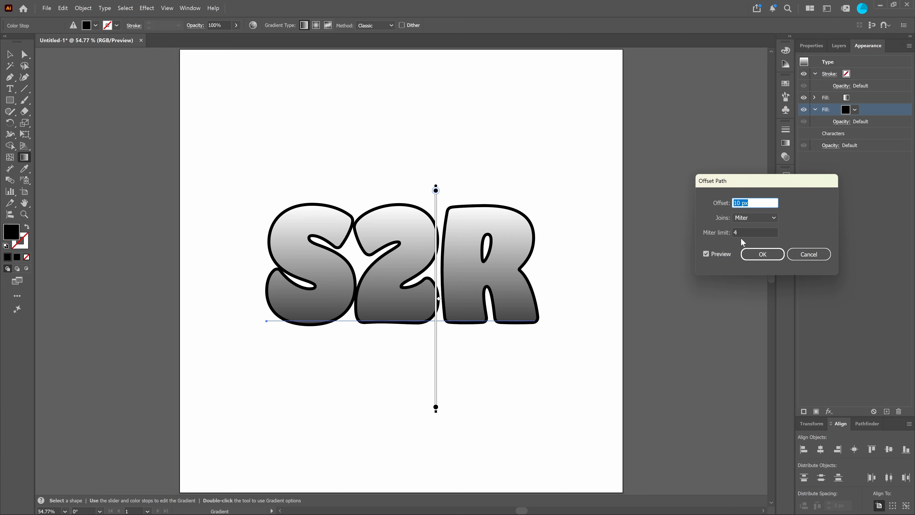
{"action": "left_click", "coordinate": [769, 257]}
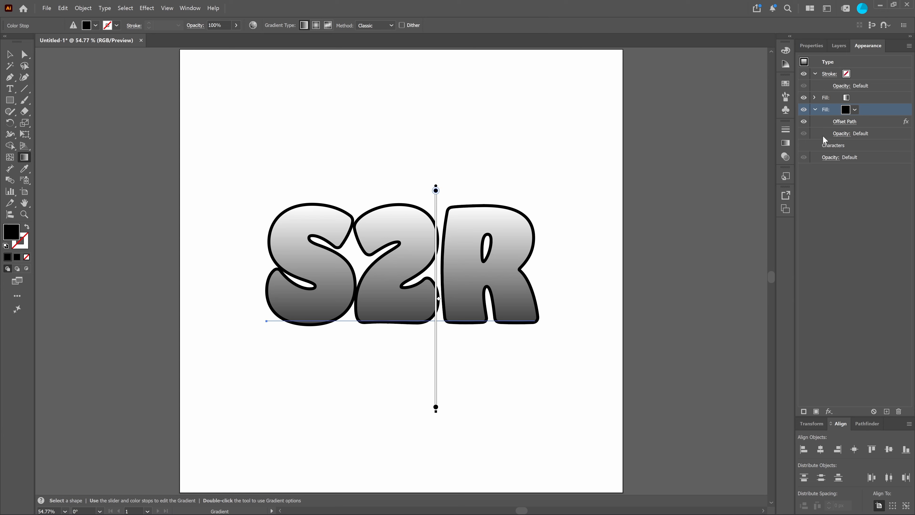
Add a Gaussian Blur effect with a radius of 25 pixels to the black fill.
{"action": "left_click", "coordinate": [829, 412]}
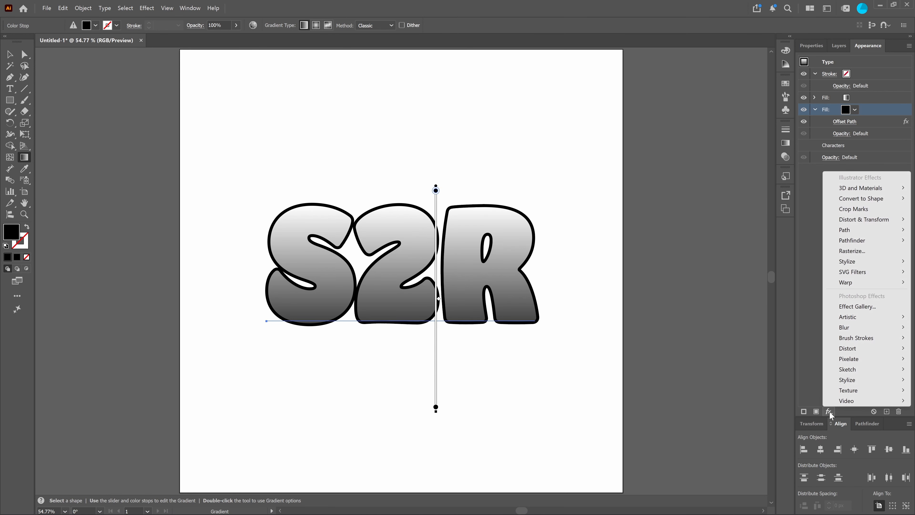
{"action": "mouse_move", "coordinate": [866, 319]}
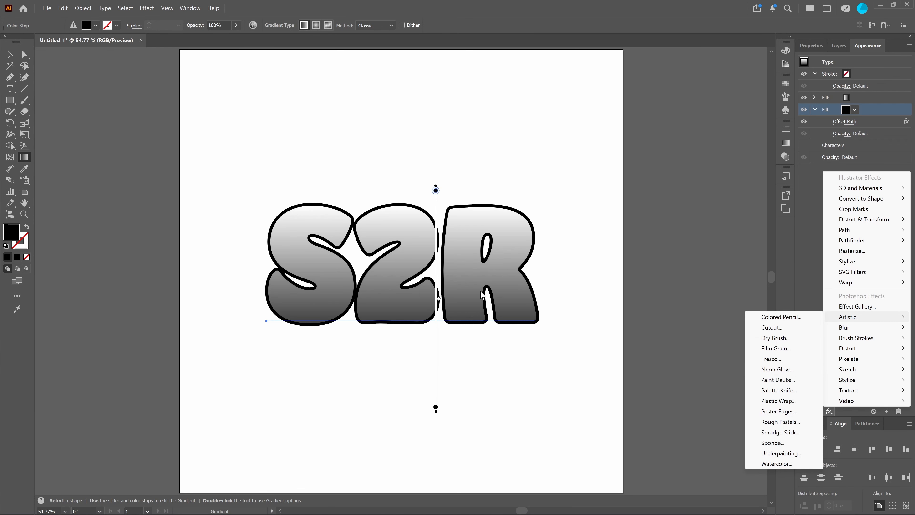
{"action": "mouse_move", "coordinate": [845, 330]}
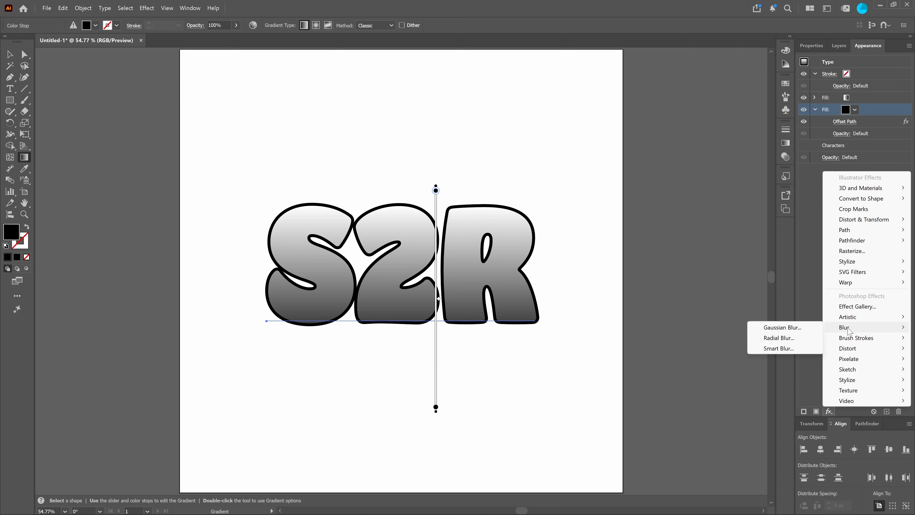
{"action": "left_click", "coordinate": [782, 327]}
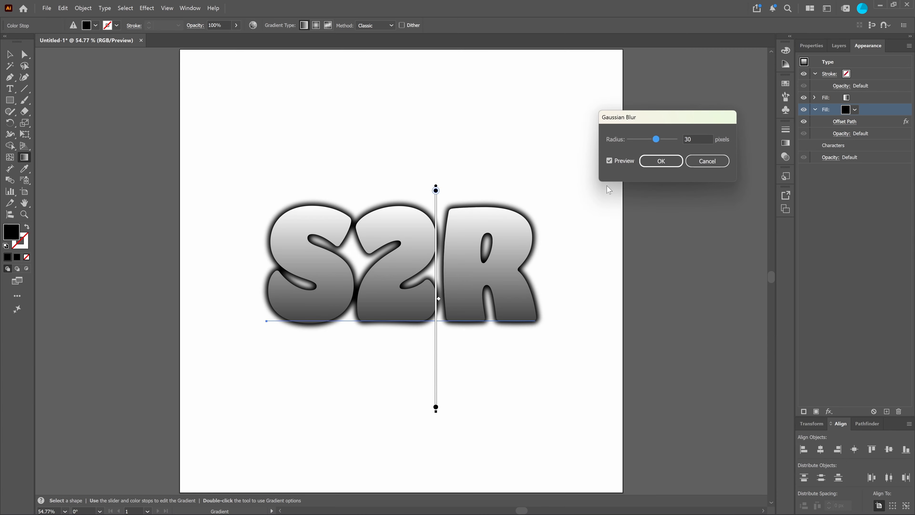
{"action": "mouse_move", "coordinate": [657, 140]}
{"action": "left_mouse_down"}
{"action": "mouse_move", "coordinate": [638, 140]}
{"action": "mouse_move", "coordinate": [657, 145]}
{"action": "left_mouse_up"}
{"action": "left_click", "coordinate": [706, 139]}
{"action": "type", "text": "25"}
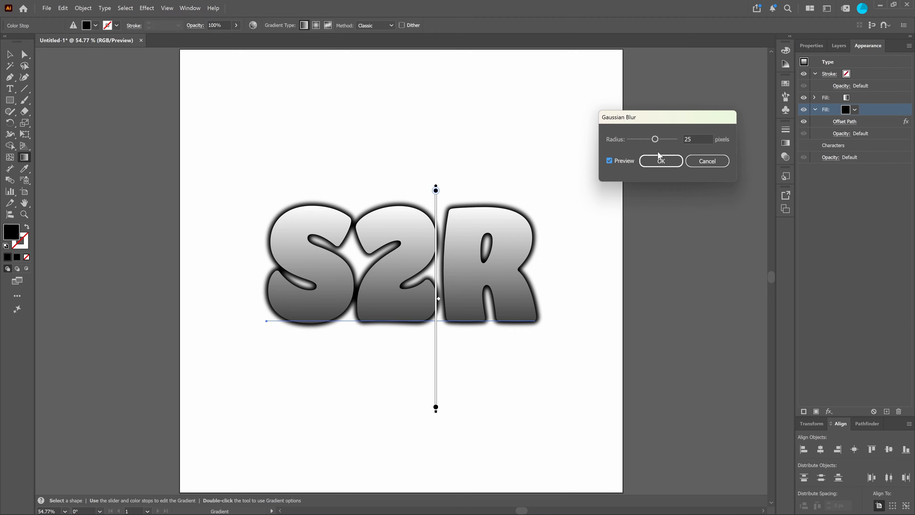
{"action": "left_click", "coordinate": [661, 160]}
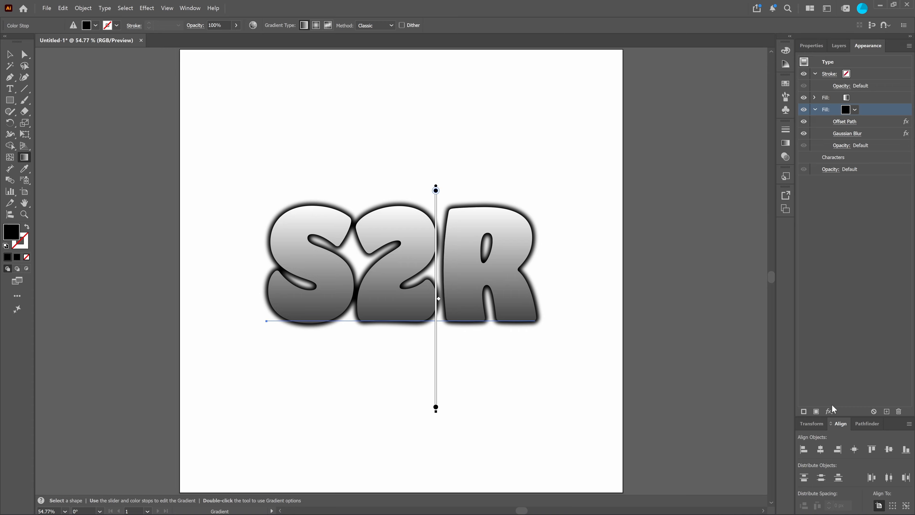
Apply a Color Halftone effect to the whole text object, with a maximum radius of 45 pixels and a screen angle of 60 degrees.
{"action": "left_click", "coordinate": [857, 214]}
{"action": "left_click", "coordinate": [816, 109]}
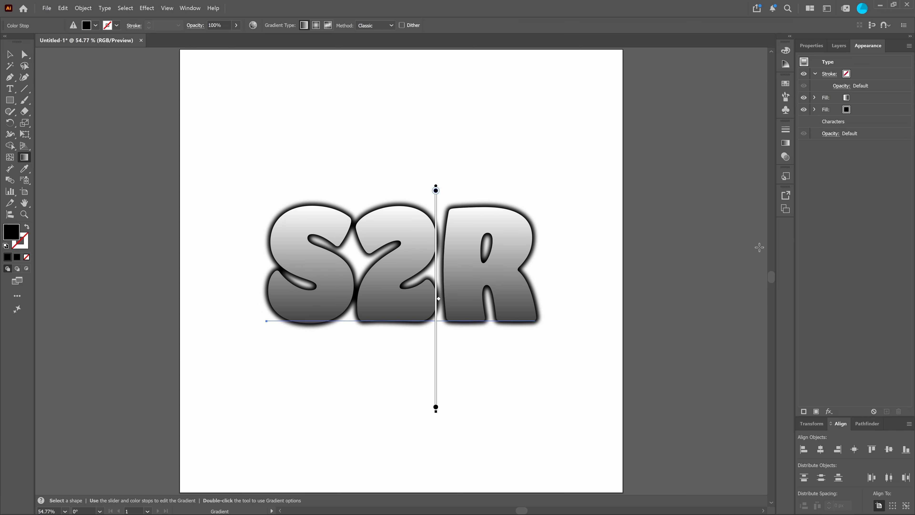
{"action": "left_click", "coordinate": [9, 54]}
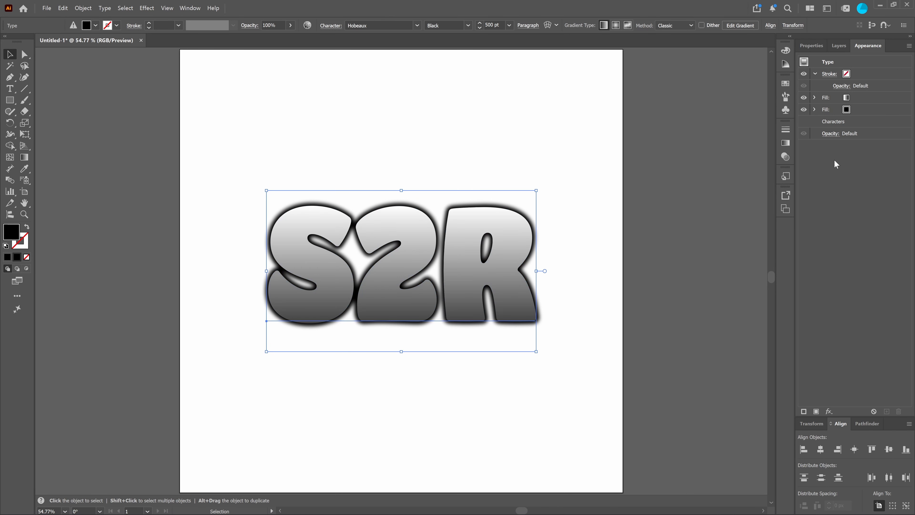
{"action": "left_click", "coordinate": [830, 411]}
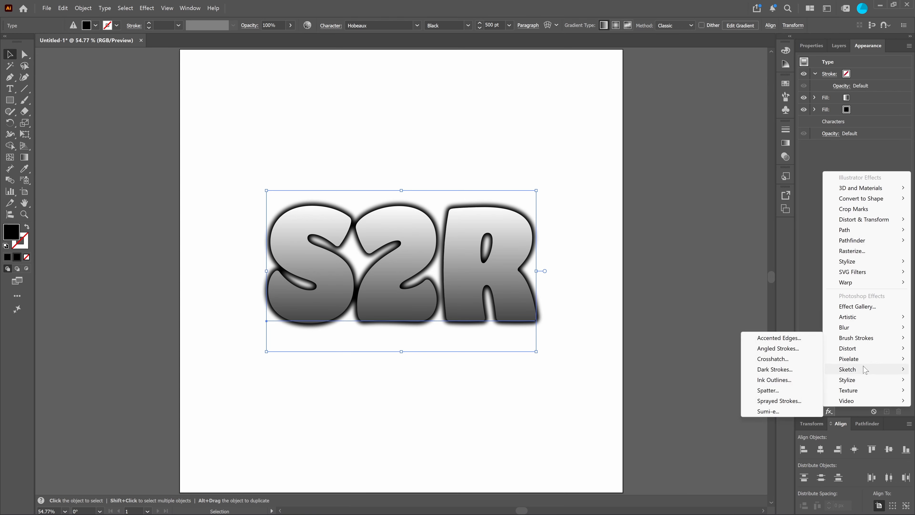
{"action": "mouse_move", "coordinate": [850, 359]}
{"action": "left_click", "coordinate": [771, 363]}
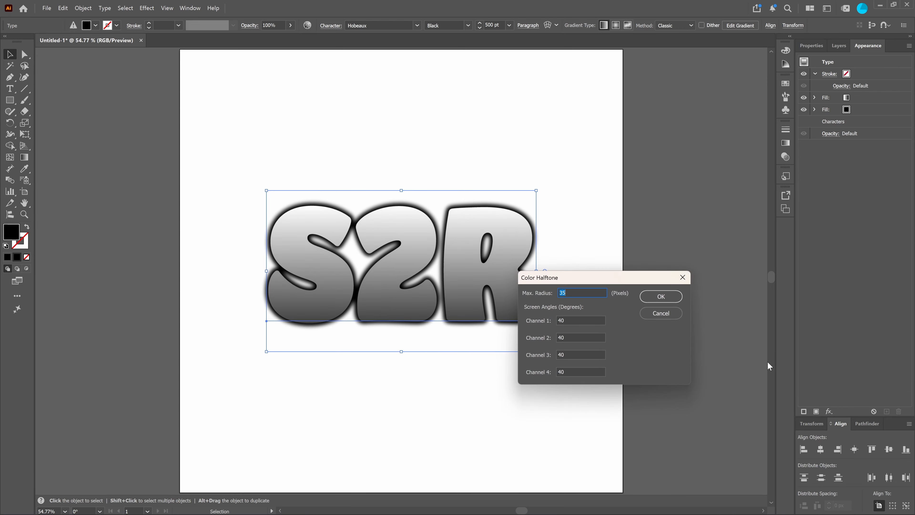
{"action": "left_click_drag", "start_coordinate": [581, 280], "coordinate": [645, 169]}
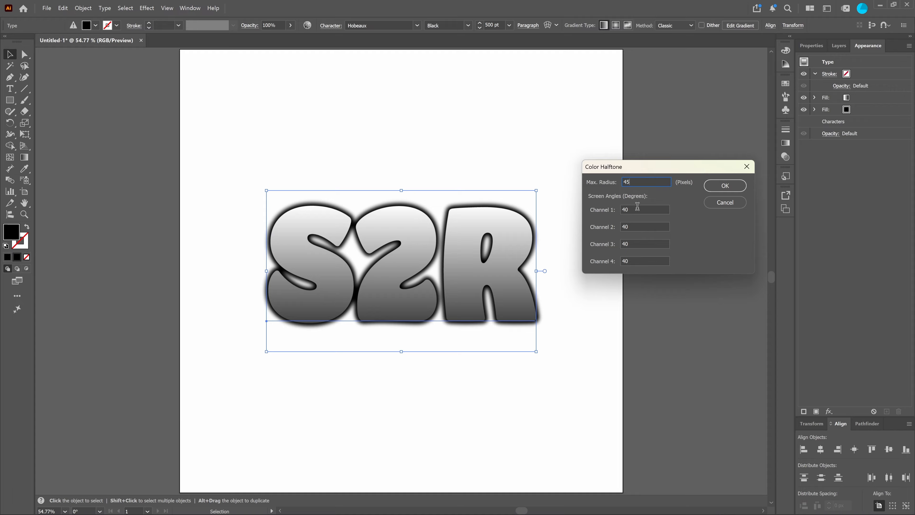
{"action": "left_click_drag", "start_coordinate": [637, 209], "coordinate": [615, 216]}
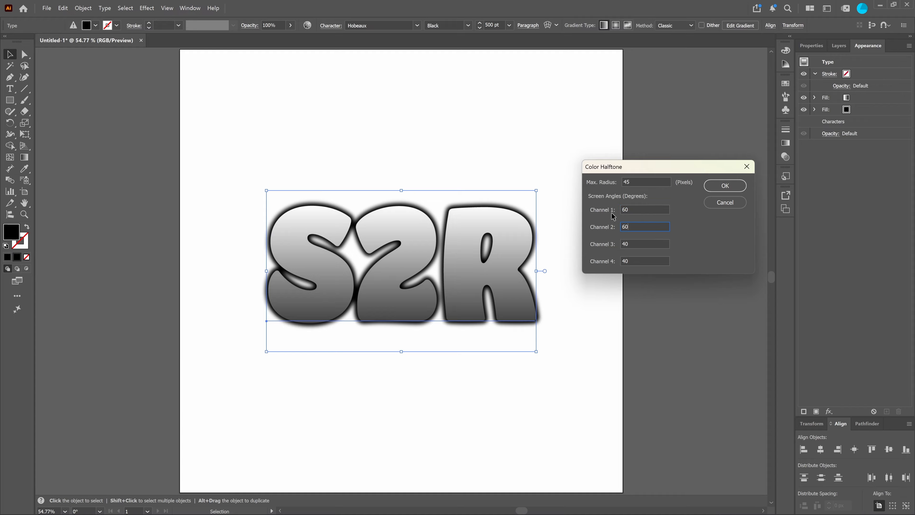
{"action": "type", "text": "60"}
{"action": "key", "text": "Tab"}
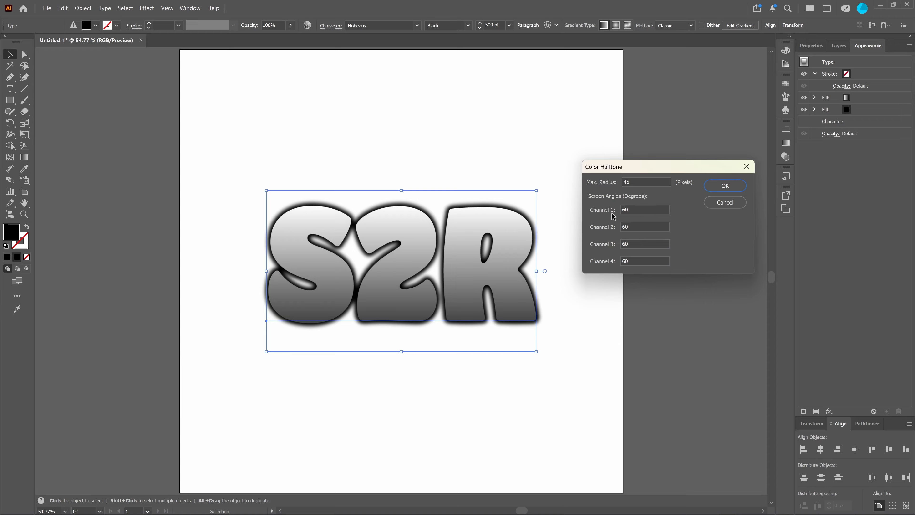
{"action": "left_click", "coordinate": [726, 186]}
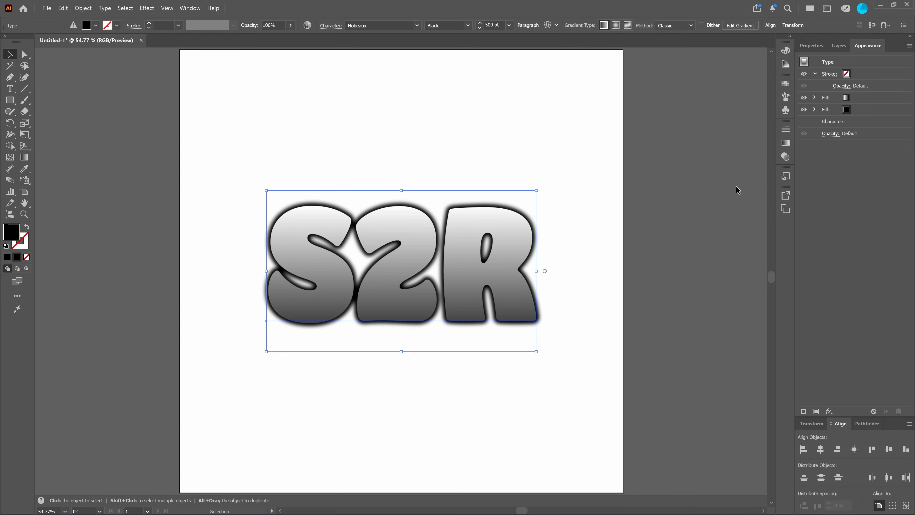
{"action": "left_click", "coordinate": [706, 182]}
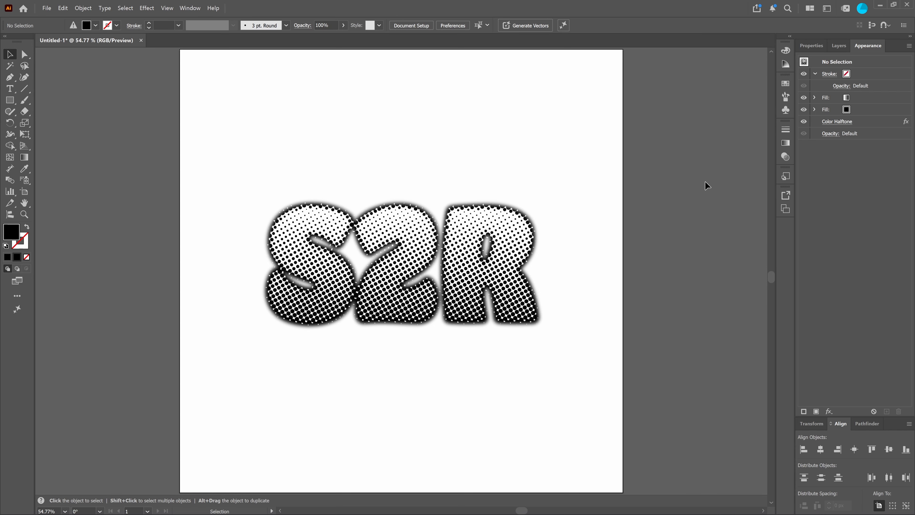
Change the black stop of the text's gradient fill to bright green and inspect the recoloured halftone dots up close.
{"action": "left_click", "coordinate": [656, 252]}
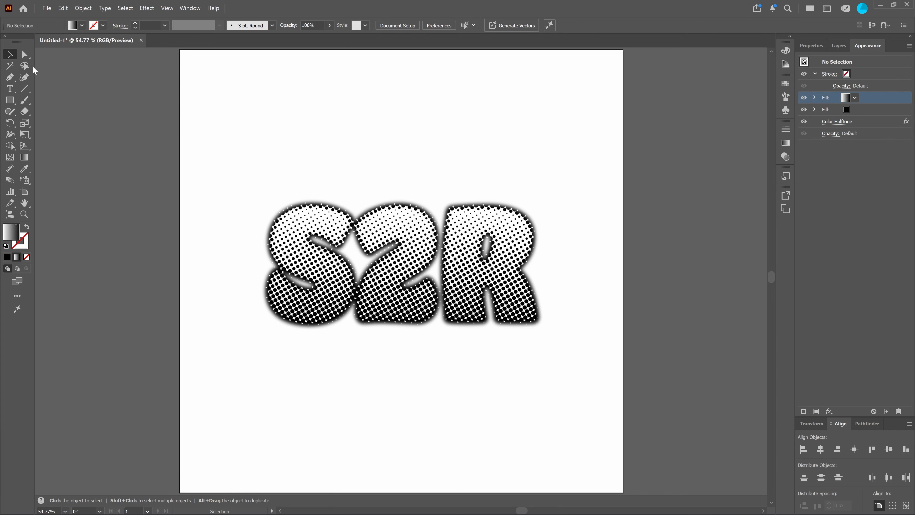
{"action": "left_click", "coordinate": [272, 224]}
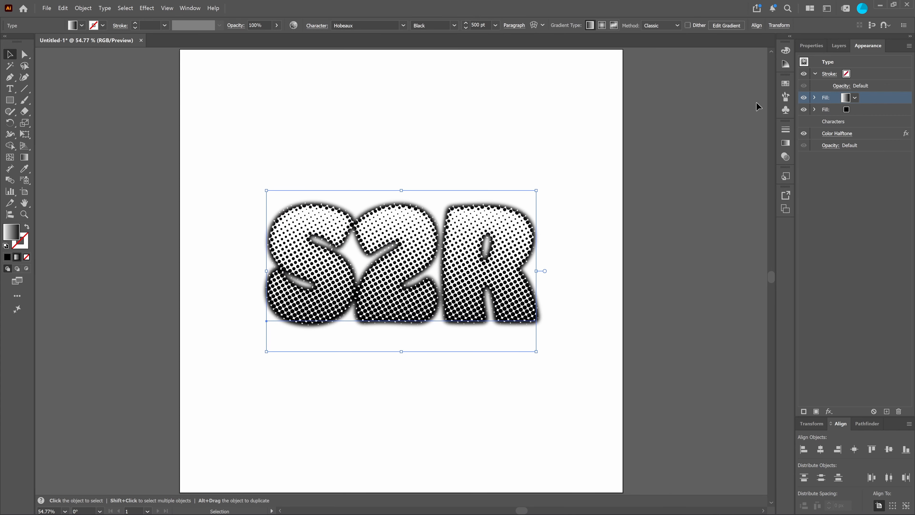
{"action": "left_click", "coordinate": [24, 158]}
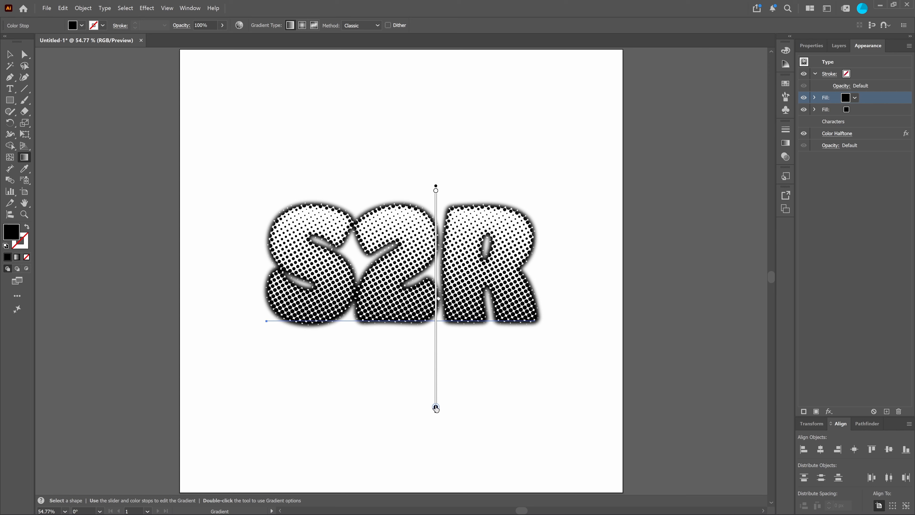
{"action": "left_click", "coordinate": [786, 143]}
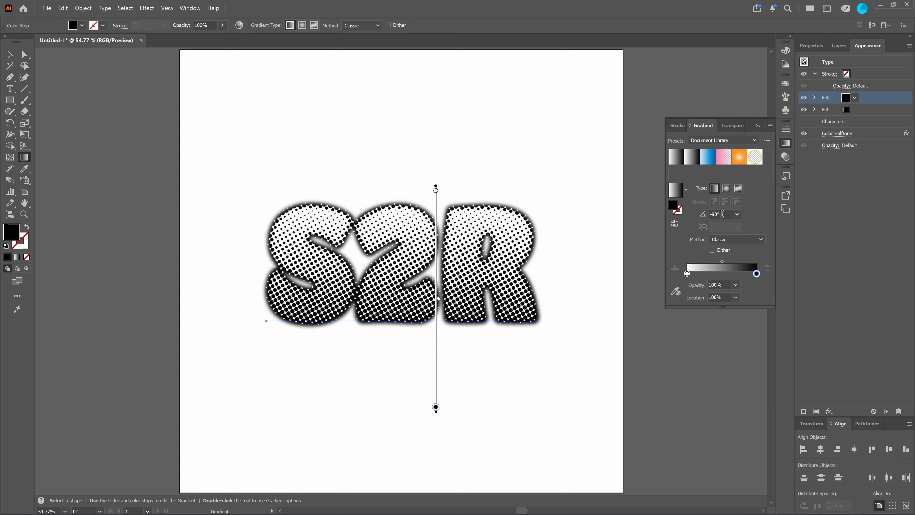
{"action": "double_click", "coordinate": [674, 205]}
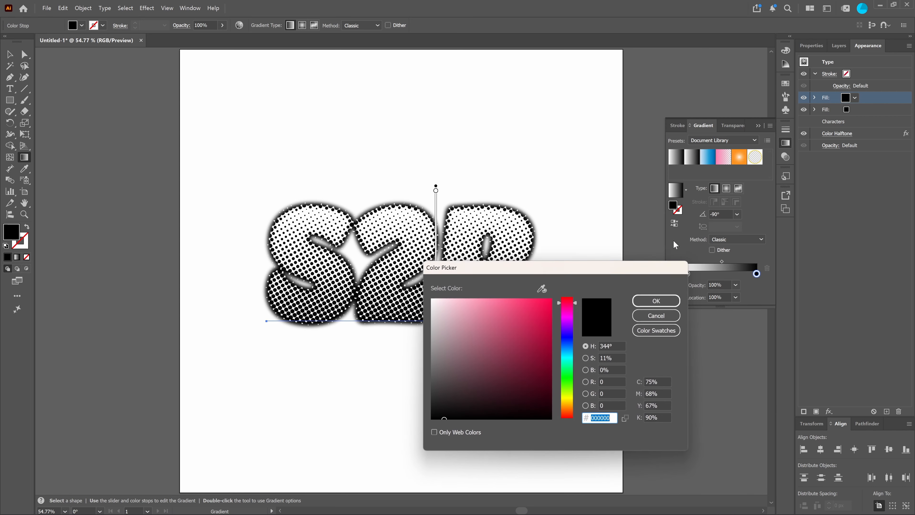
{"action": "left_click", "coordinate": [569, 386]}
{"action": "left_click", "coordinate": [551, 299]}
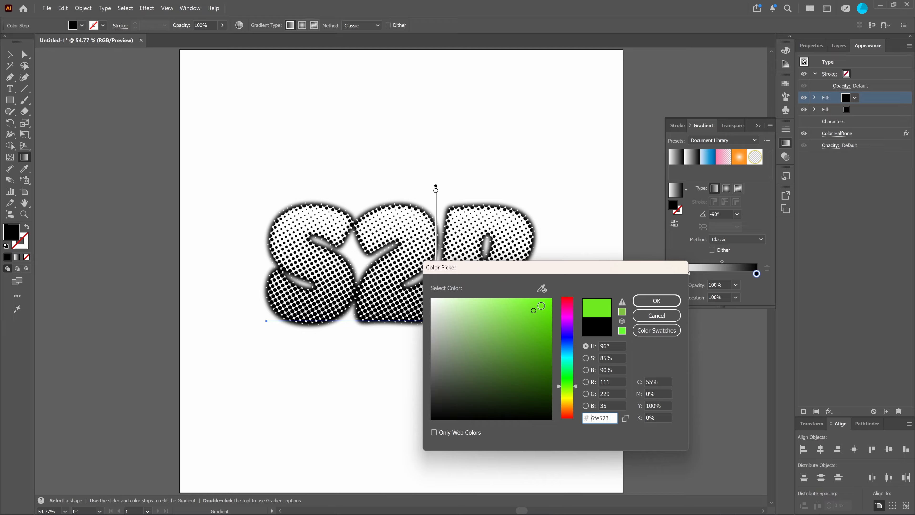
{"action": "left_click", "coordinate": [657, 301]}
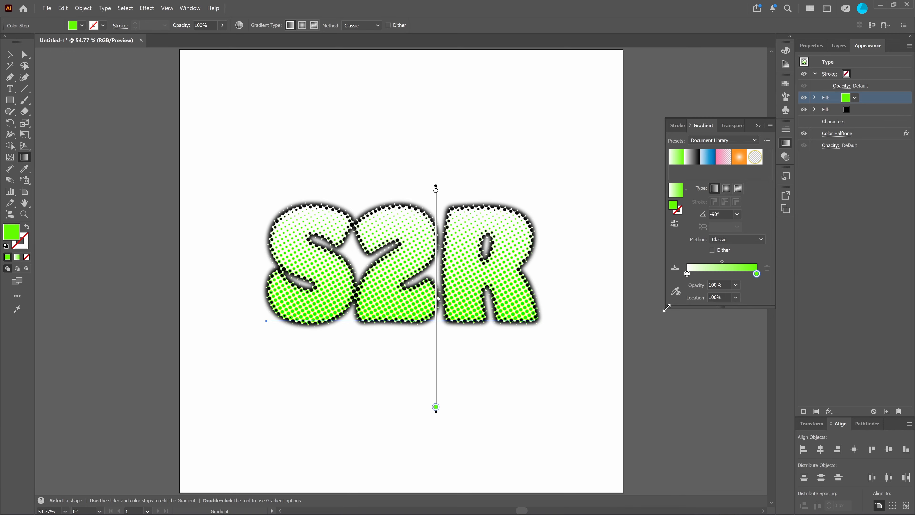
{"action": "key", "text": "v"}
{"action": "left_click", "coordinate": [457, 426]}
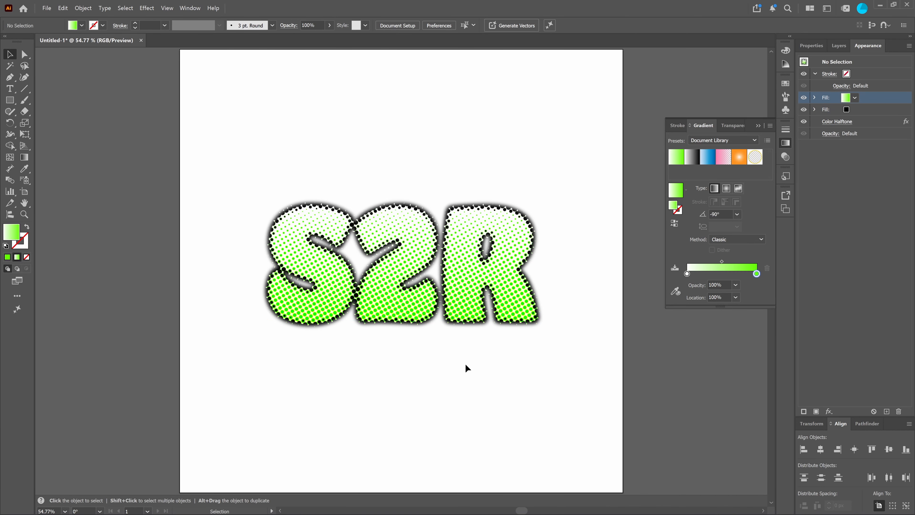
{"action": "scroll", "coordinate": [564, 329], "scroll_direction": "up", "scroll_amount": 3}
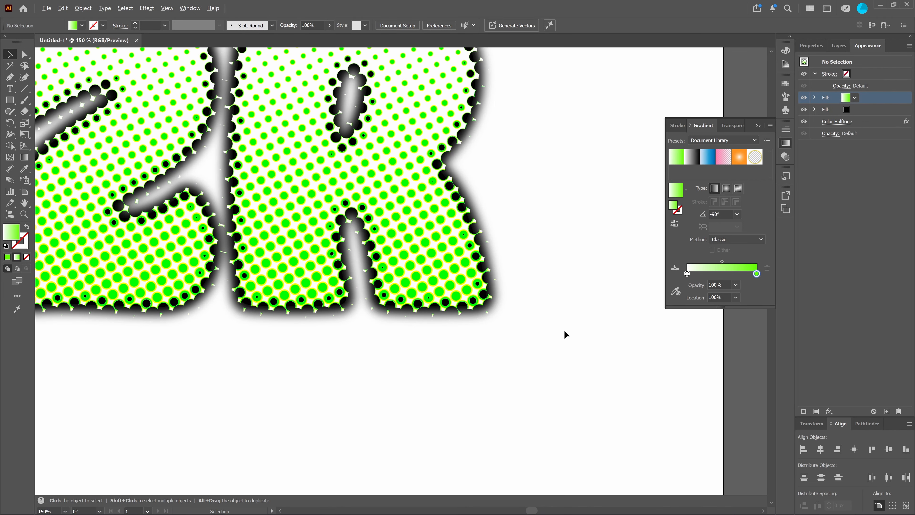
Examine the green halftone dots and the blurred black outline of the S2R lettering up close and as a whole.
{"action": "scroll", "coordinate": [436, 266], "scroll_direction": "up", "scroll_amount": 3}
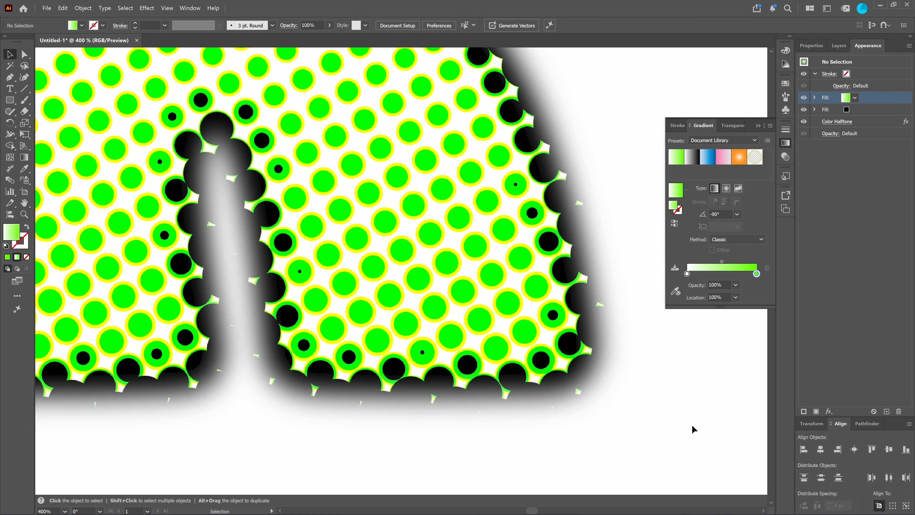
{"action": "scroll", "coordinate": [676, 396], "scroll_direction": "down", "scroll_amount": 4}
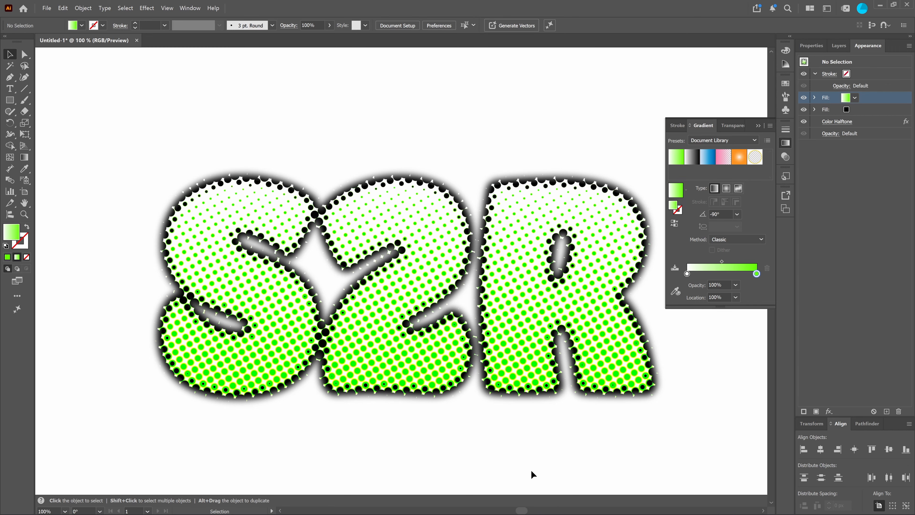
{"action": "left_click", "coordinate": [859, 109]}
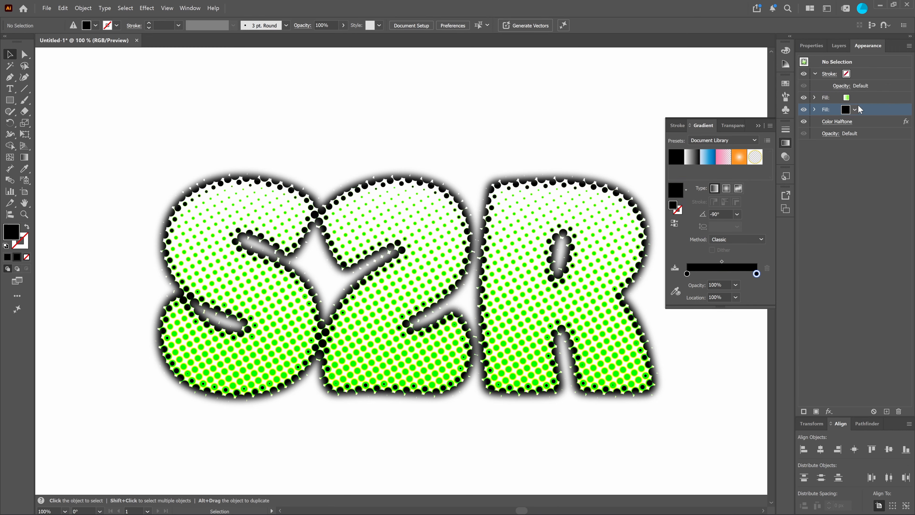
{"action": "scroll", "coordinate": [618, 343], "scroll_direction": "up", "scroll_amount": 4}
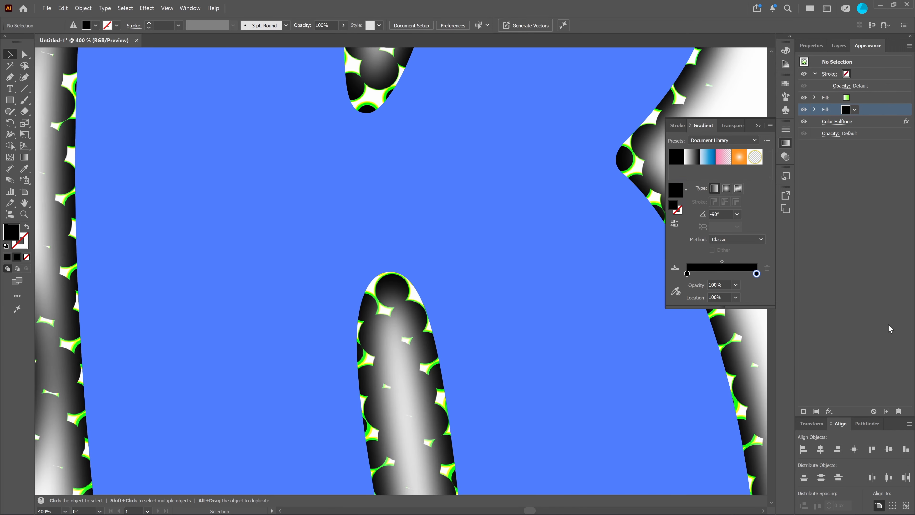
{"action": "key", "text": "ctrl+minus"}
{"action": "key", "text": "ctrl+minus"}
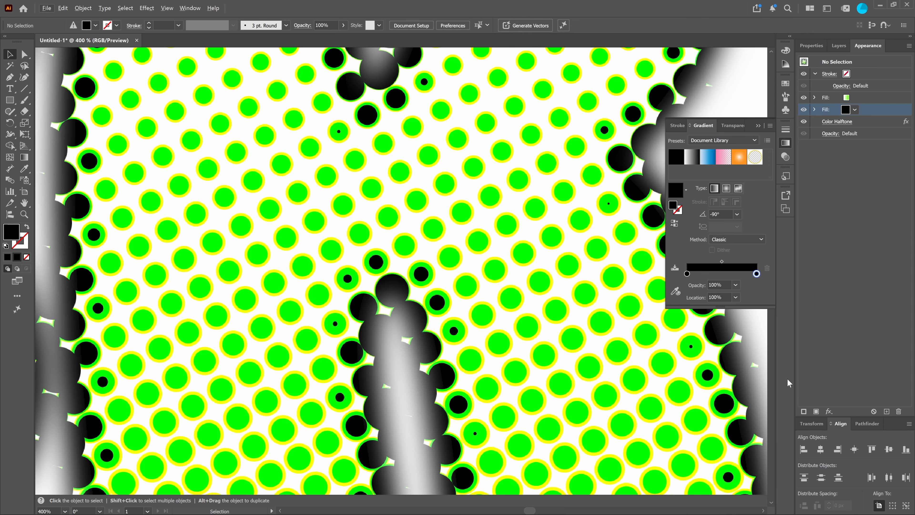
{"action": "key", "text": "ctrl+minus"}
{"action": "key", "text": "ctrl+minus"}
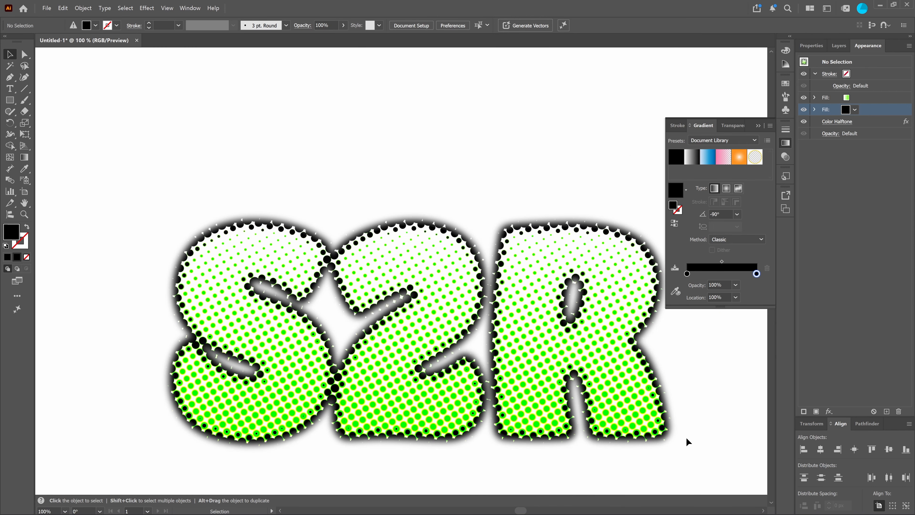
{"action": "left_click_drag", "start_coordinate": [686, 437], "coordinate": [639, 367]}
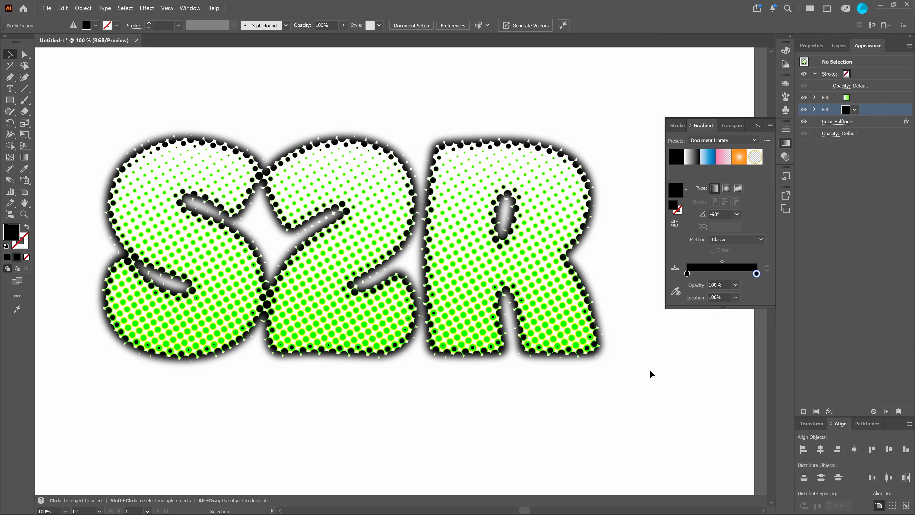
Undo the green recolouring of the text's gradient fill and fit the whole artboard in view.
{"action": "key", "text": "ctrl+z"}
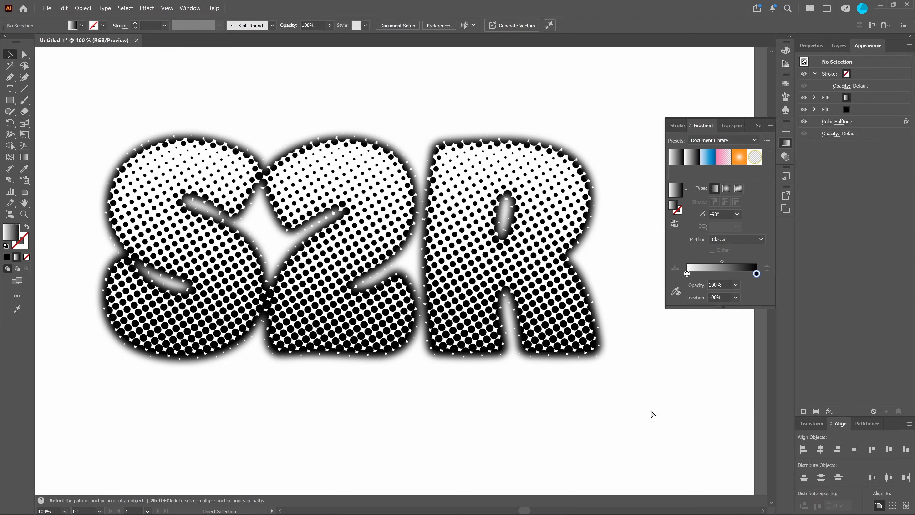
{"action": "key", "text": "ctrl+0"}
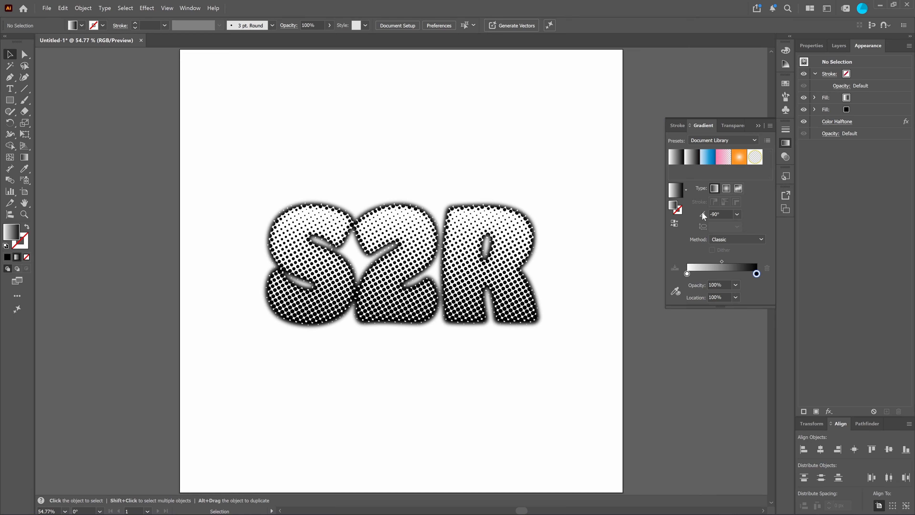
{"action": "left_click", "coordinate": [757, 125]}
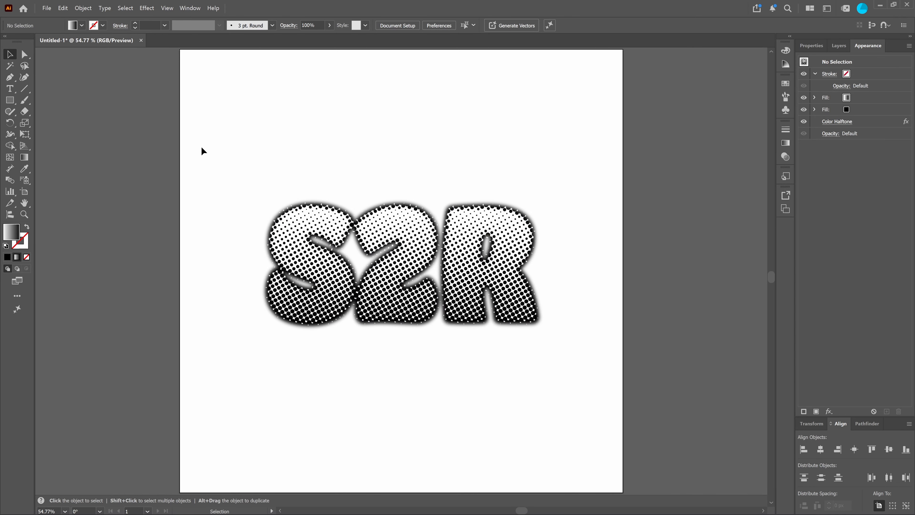
{"action": "left_click_drag", "start_coordinate": [148, 150], "coordinate": [534, 360]}
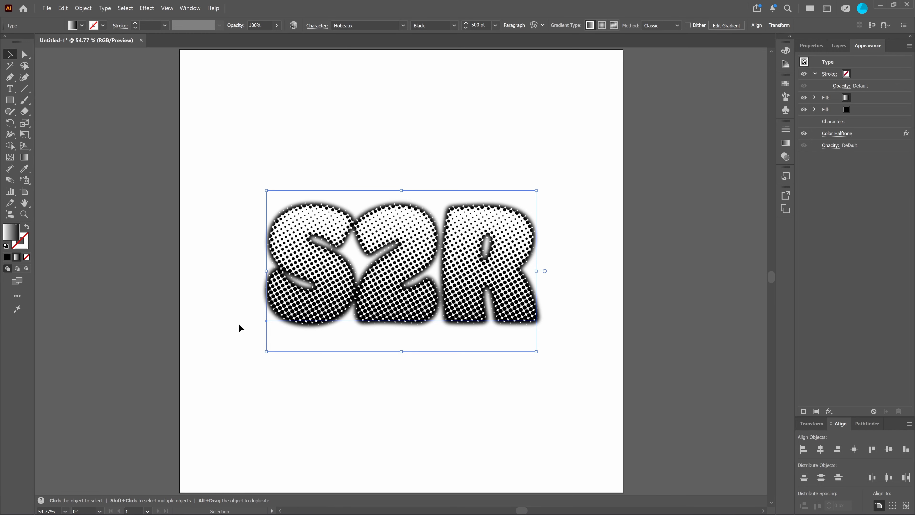
{"action": "left_click", "coordinate": [245, 95]}
Create a 1500 by 1500 px rectangle for the background.
{"action": "key", "text": "m"}
{"action": "left_click", "coordinate": [237, 117]}
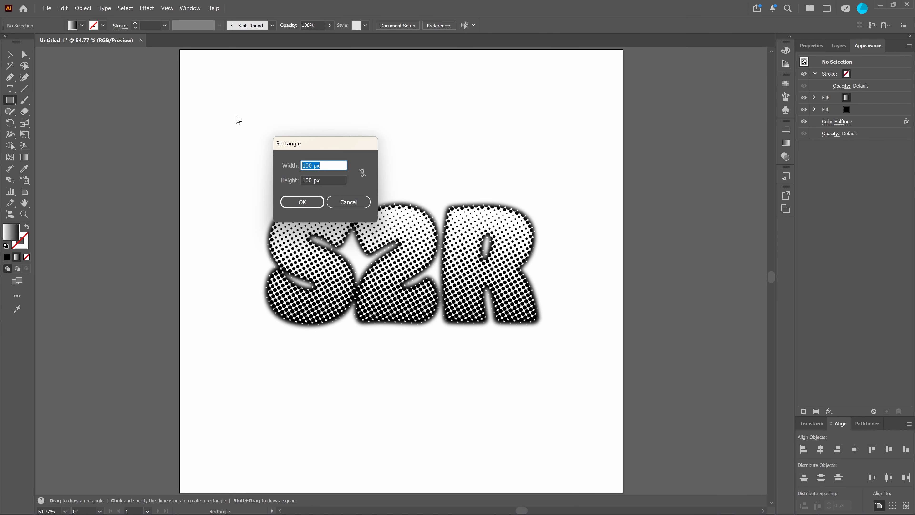
{"action": "type", "text": "15"}
{"action": "key", "text": "Tab"}
{"action": "type", "text": "1500"}
{"action": "key", "text": "Return"}
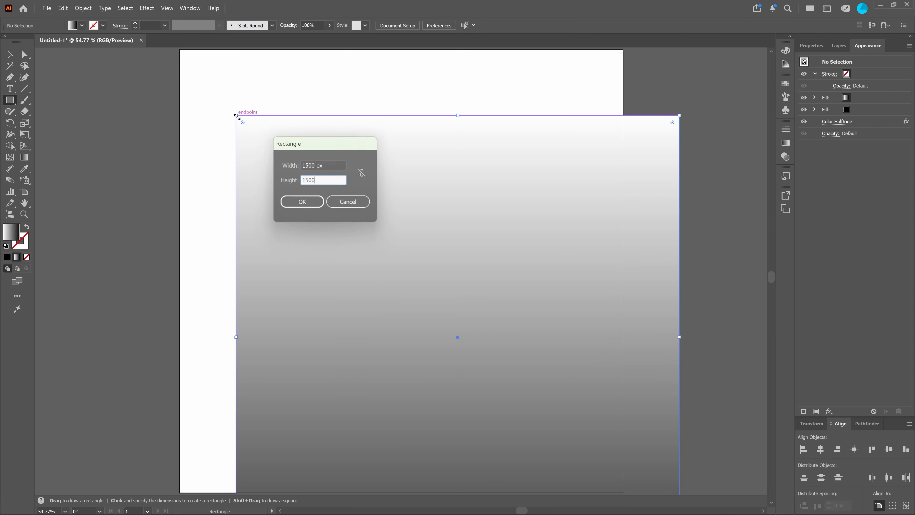
Centre the background square horizontally and vertically on the artboard and send it behind the text.
{"action": "left_click", "coordinate": [821, 449]}
{"action": "left_click", "coordinate": [888, 450]}
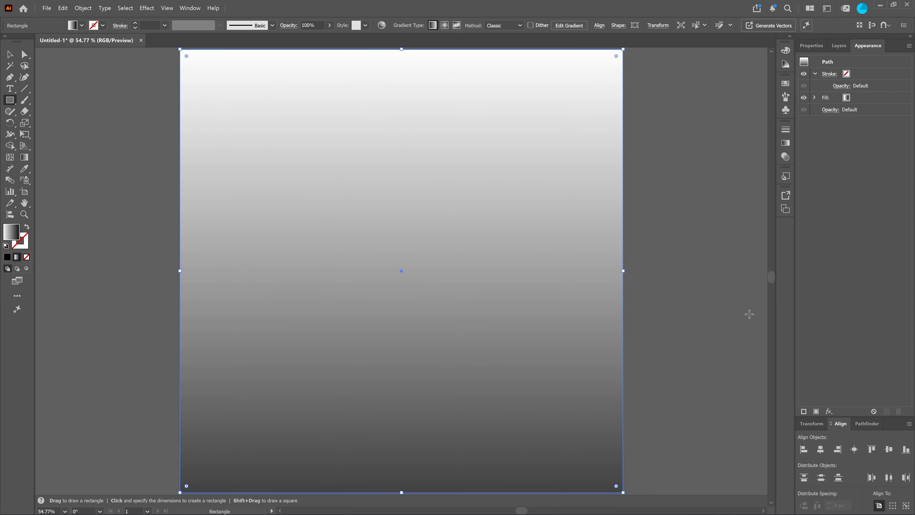
{"action": "key", "text": "ctrl+shift+bracketleft"}
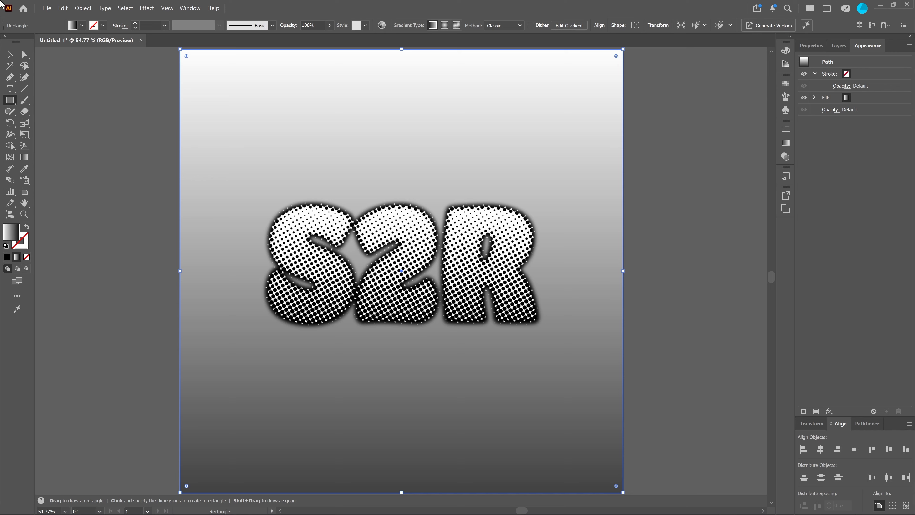
Fill the background square with bright yellow, #fff200.
{"action": "double_click", "coordinate": [11, 231]}
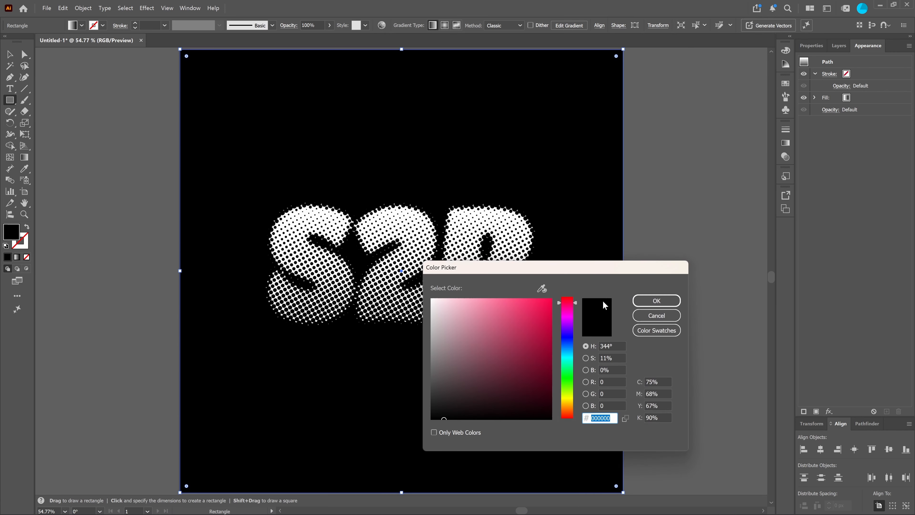
{"action": "left_click_drag", "start_coordinate": [568, 385], "coordinate": [570, 399]}
{"action": "left_click_drag", "start_coordinate": [545, 303], "coordinate": [556, 295]}
{"action": "left_click", "coordinate": [652, 301]}
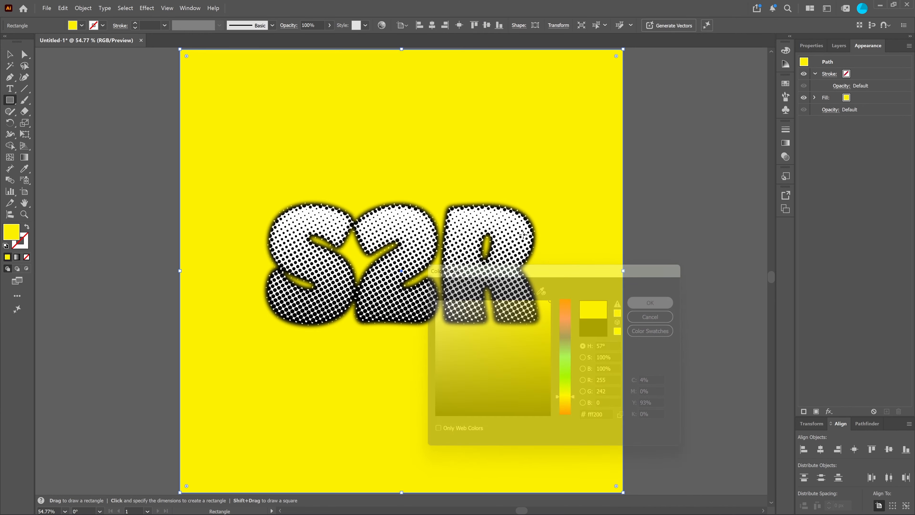
Draw a rectangle about 1410 by 726 px covering the S2R lettering.
{"action": "left_click", "coordinate": [10, 55]}
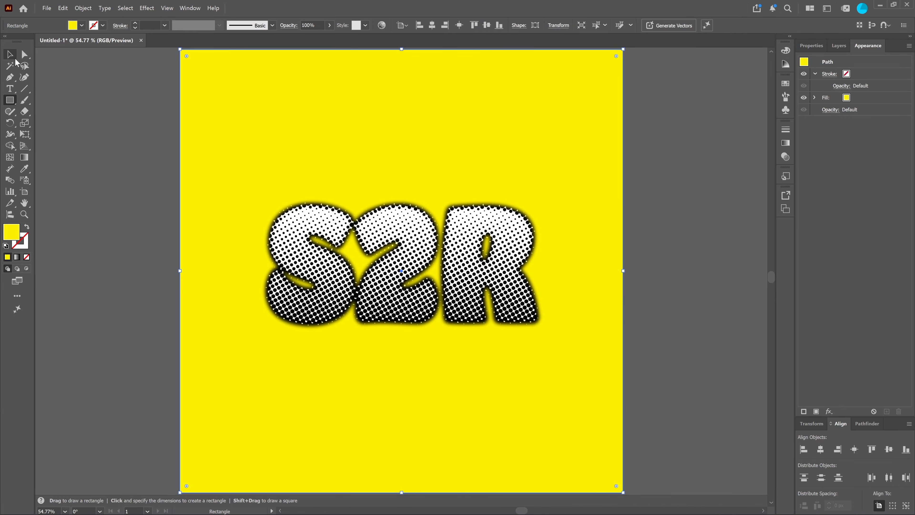
{"action": "left_click", "coordinate": [371, 247]}
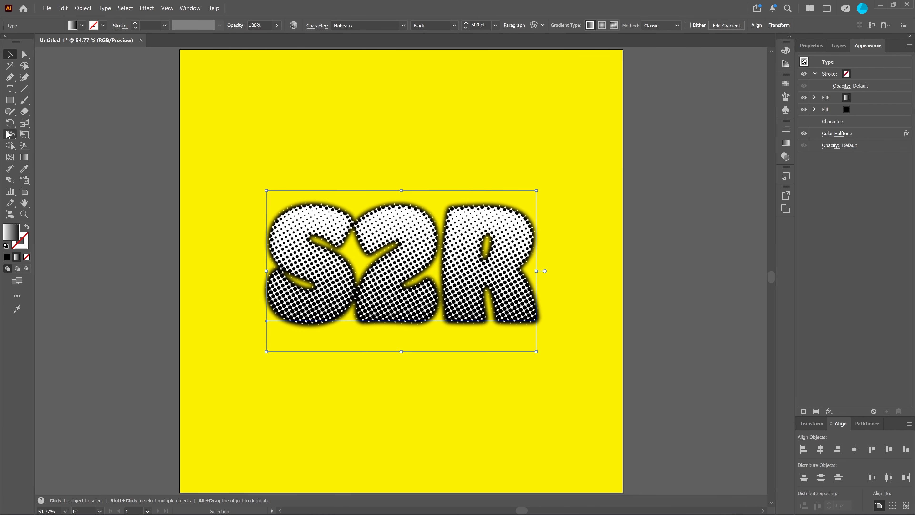
{"action": "left_click", "coordinate": [10, 100]}
{"action": "mouse_move", "coordinate": [193, 157]}
{"action": "left_mouse_down"}
{"action": "mouse_move", "coordinate": [221, 181]}
{"action": "mouse_move", "coordinate": [611, 372]}
{"action": "mouse_move", "coordinate": [568, 407]}
{"action": "left_mouse_up"}
Fill the new rectangle with orange #ff9700 and arrange it behind the text but above the yellow background.
{"action": "double_click", "coordinate": [11, 232]}
{"action": "left_click", "coordinate": [552, 299]}
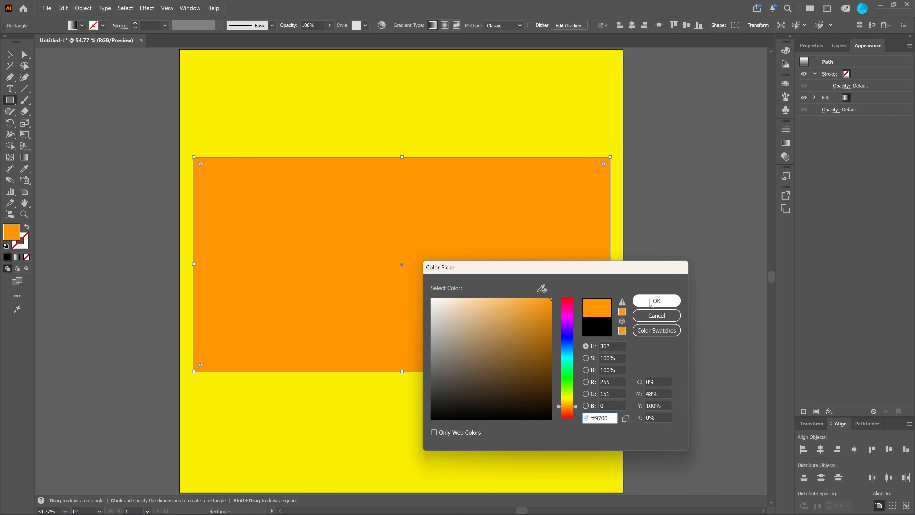
{"action": "left_click", "coordinate": [655, 301]}
{"action": "key", "text": "v"}
{"action": "key", "text": "ctrl+shift+bracketleft"}
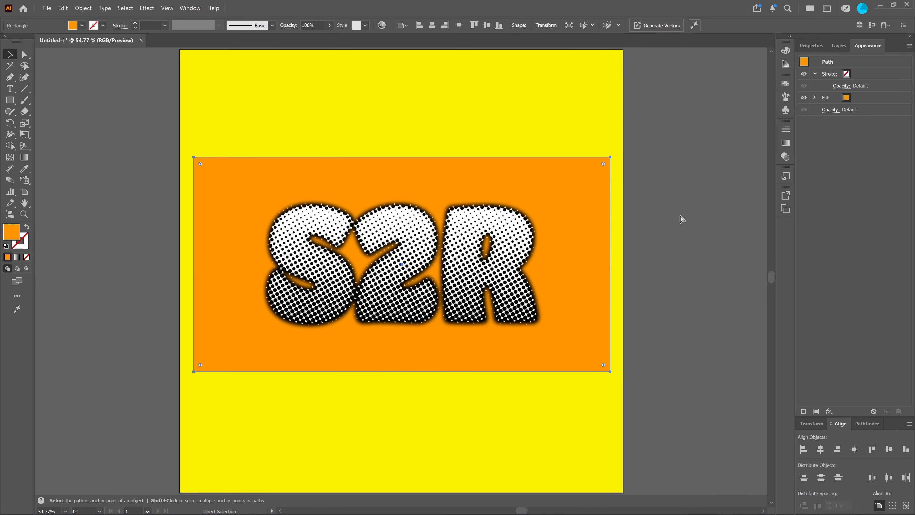
Make an opacity mask from the S2R text and the orange rectangle.
{"action": "left_click", "coordinate": [451, 272]}
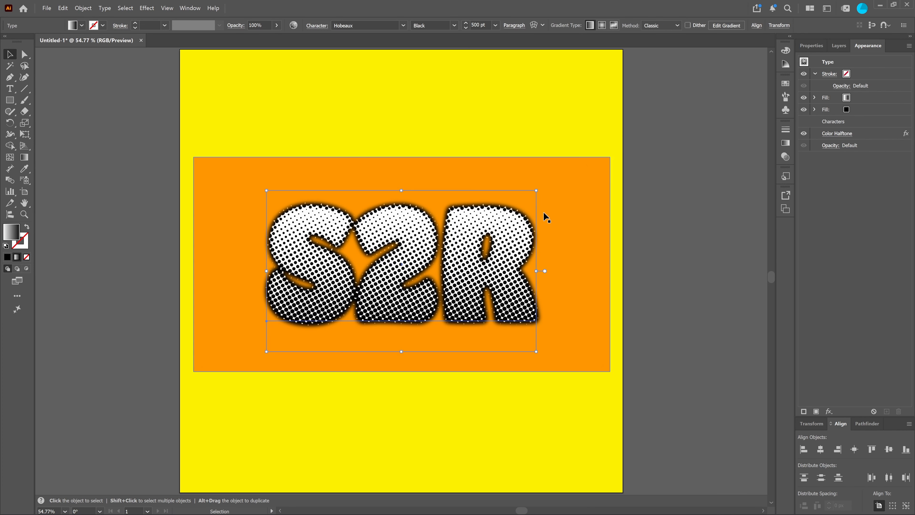
{"action": "left_click", "coordinate": [568, 190], "text": "shift"}
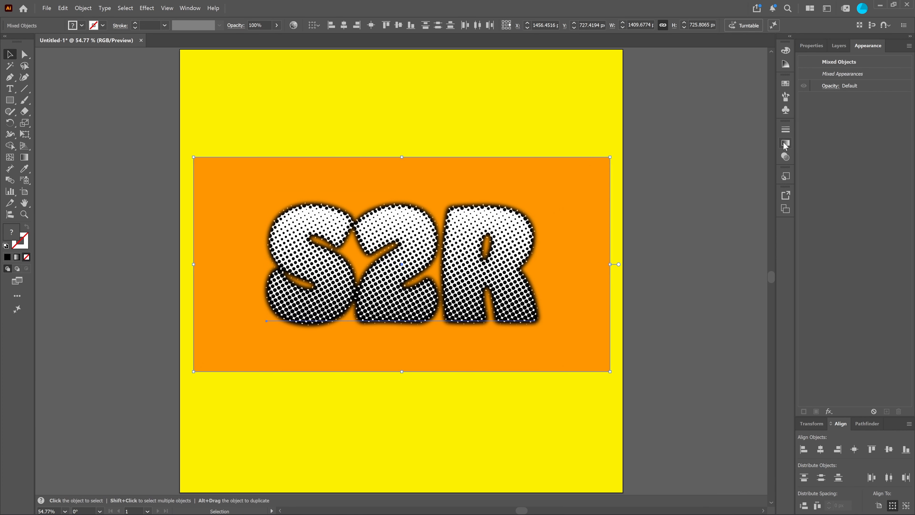
{"action": "left_click", "coordinate": [786, 157]}
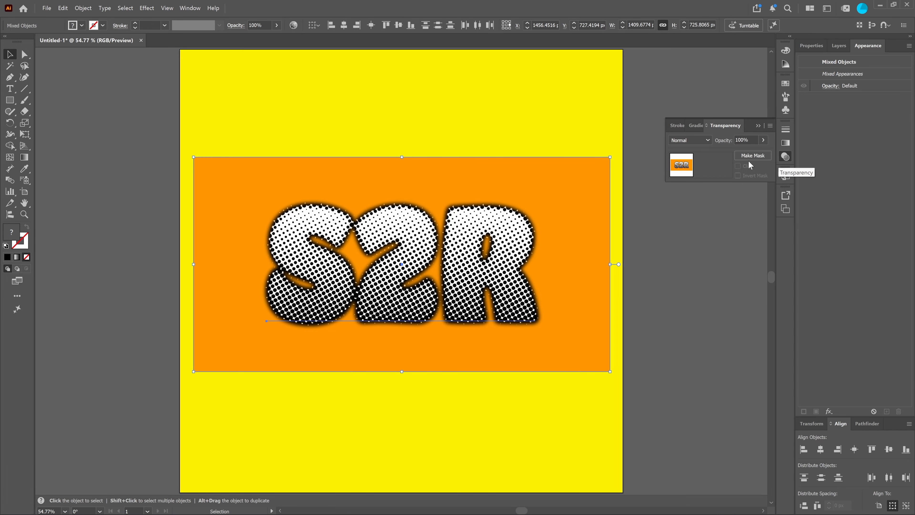
{"action": "left_click", "coordinate": [754, 156]}
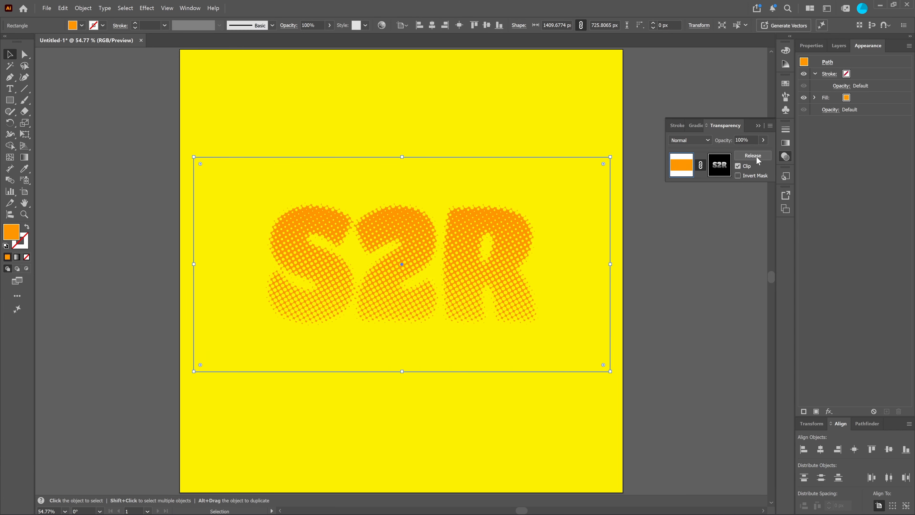
View the mask's text, return to editing the orange rectangle, and invert the opacity mask.
{"action": "left_click", "coordinate": [716, 166]}
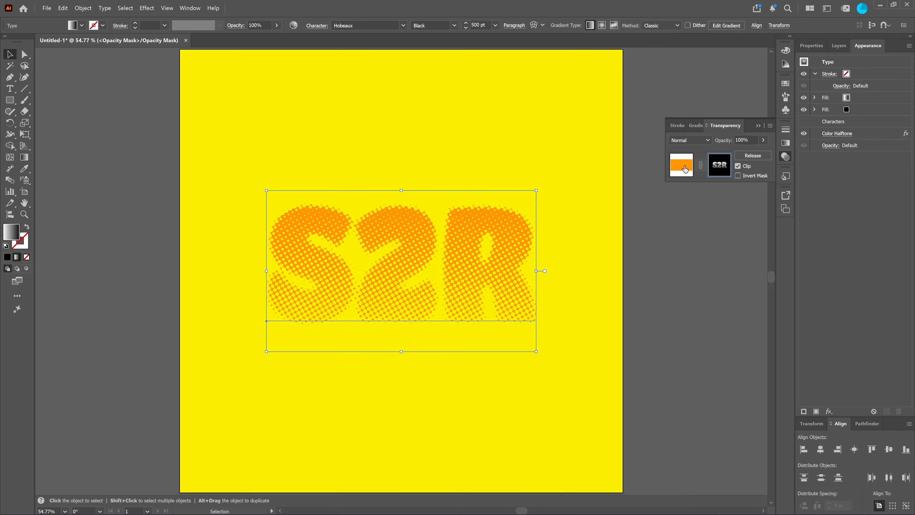
{"action": "left_click", "coordinate": [686, 169]}
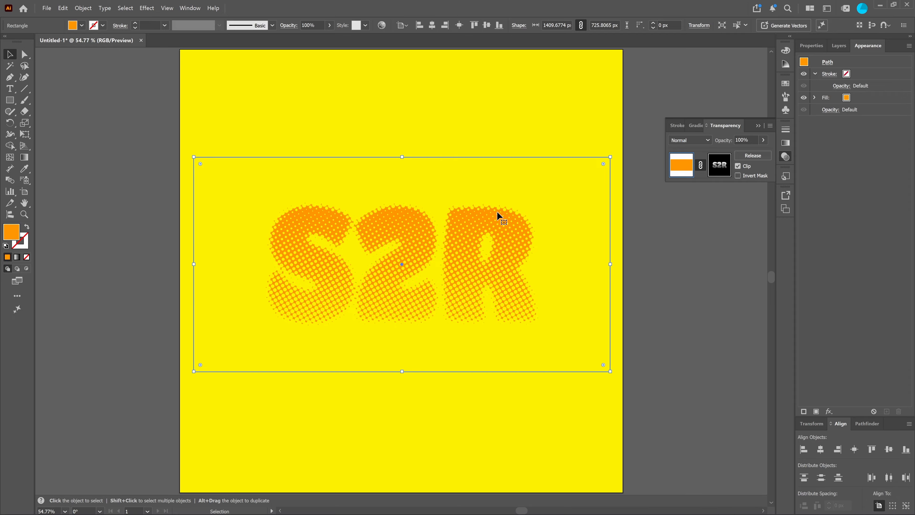
{"action": "left_click", "coordinate": [738, 176]}
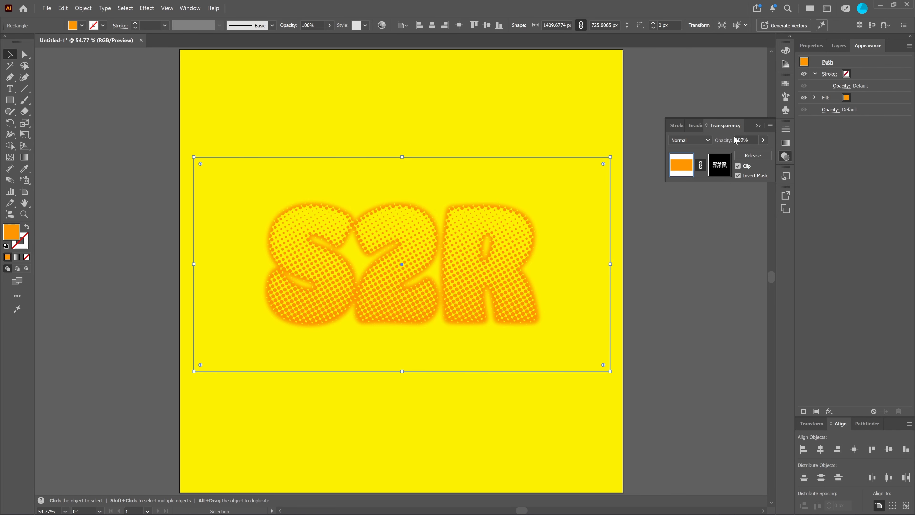
{"action": "left_click", "coordinate": [868, 98]}
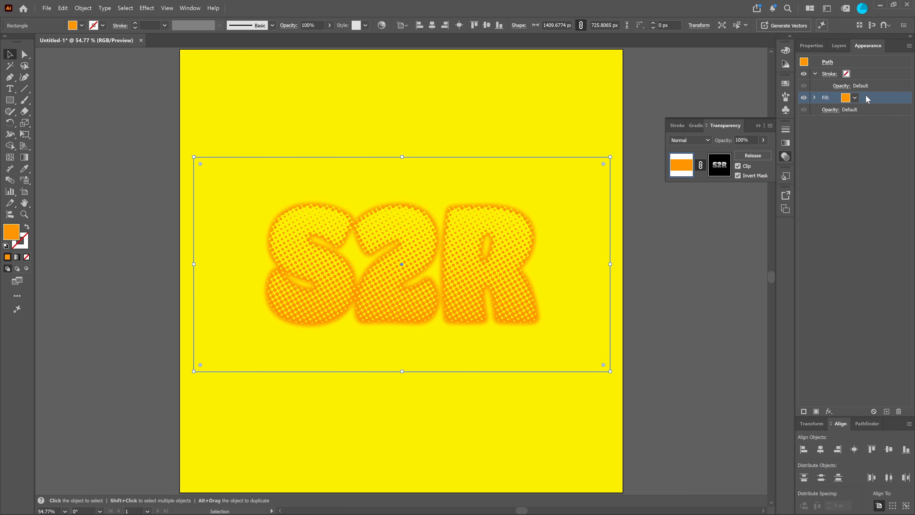
{"action": "left_click", "coordinate": [759, 126]}
{"action": "double_click", "coordinate": [12, 232]}
{"action": "mouse_move", "coordinate": [546, 331]}
{"action": "left_mouse_down"}
{"action": "mouse_move", "coordinate": [511, 350]}
{"action": "mouse_move", "coordinate": [572, 342]}
{"action": "mouse_move", "coordinate": [573, 373]}
{"action": "left_mouse_up"}
{"action": "left_click_drag", "start_coordinate": [554, 267], "coordinate": [693, 176]}
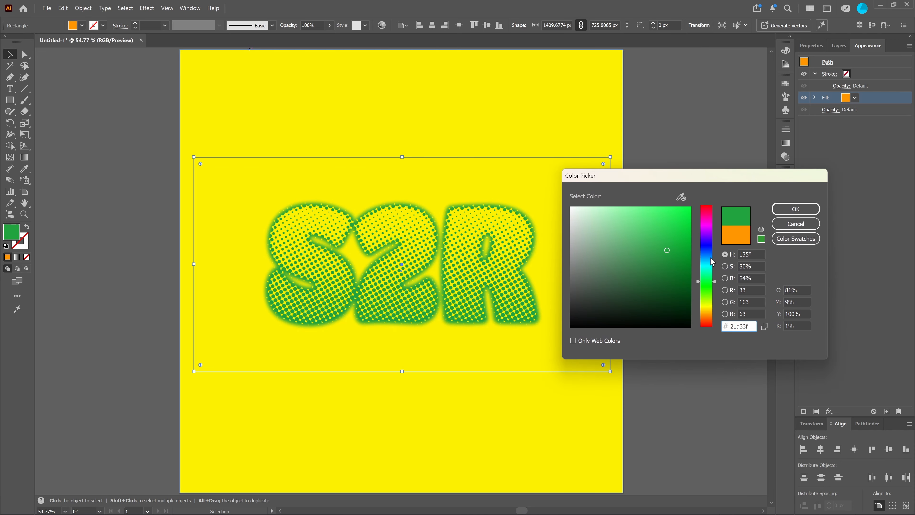
{"action": "left_click_drag", "start_coordinate": [712, 258], "coordinate": [714, 301]}
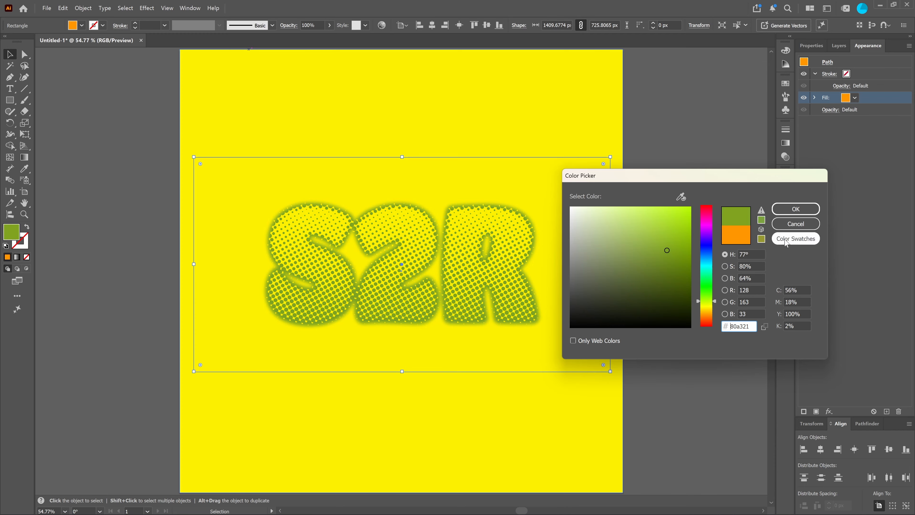
{"action": "left_click", "coordinate": [796, 223]}
{"action": "left_click", "coordinate": [698, 213]}
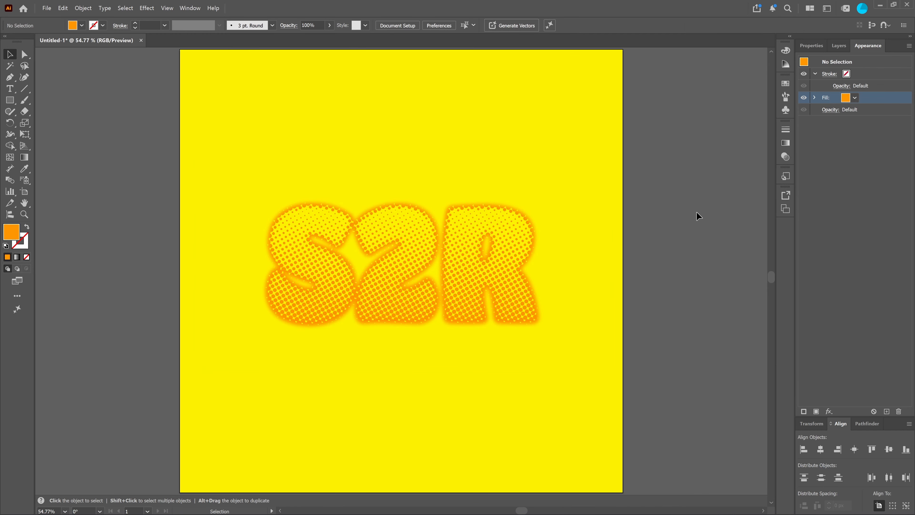
Enlarge the S2R text inside the opacity mask proportionally from its centre to about 1287 by 767 px.
{"action": "left_click", "coordinate": [469, 298]}
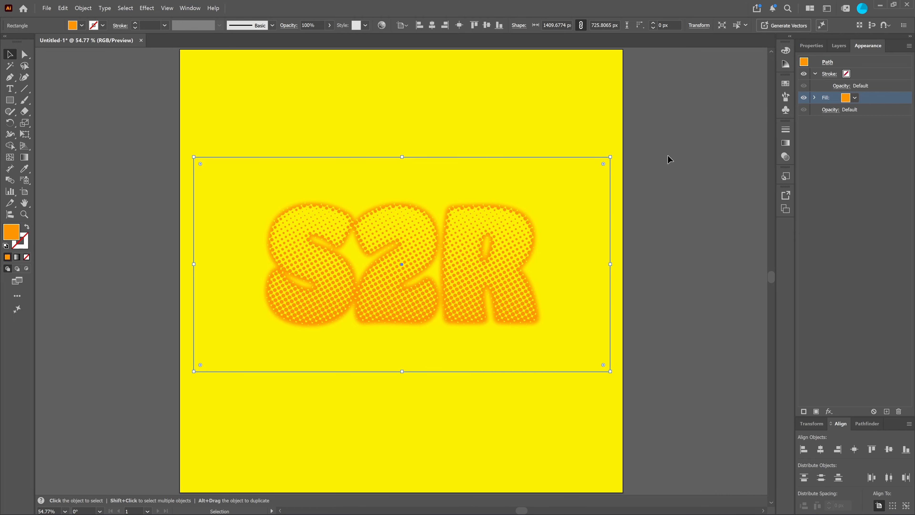
{"action": "left_click", "coordinate": [785, 156]}
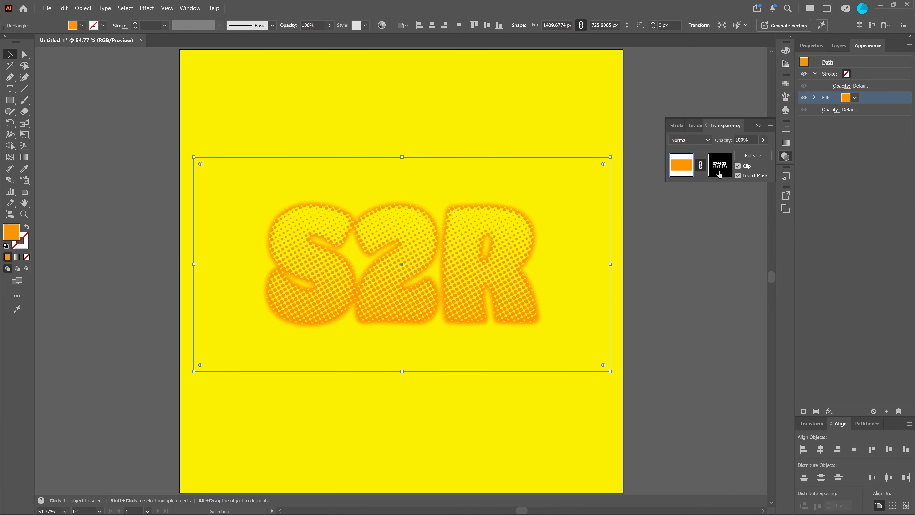
{"action": "left_click", "coordinate": [719, 174]}
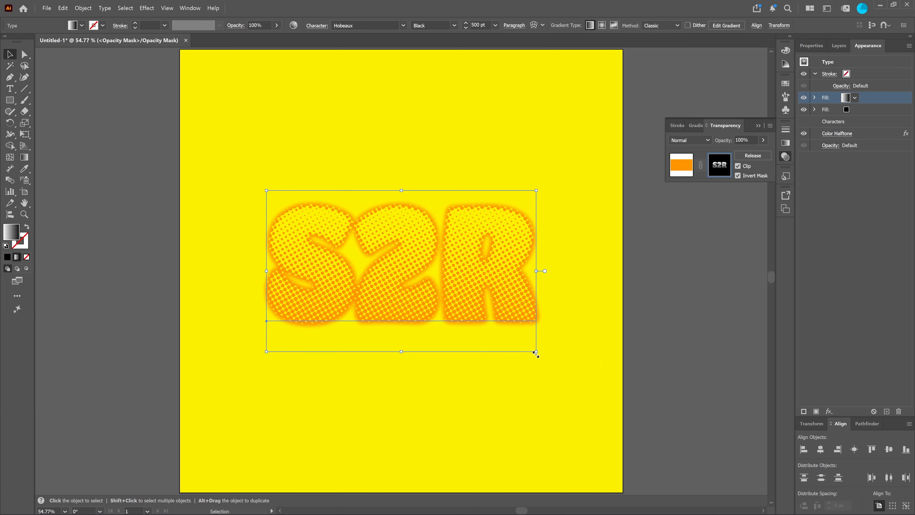
{"action": "left_click_drag", "start_coordinate": [536, 353], "coordinate": [595, 393]}
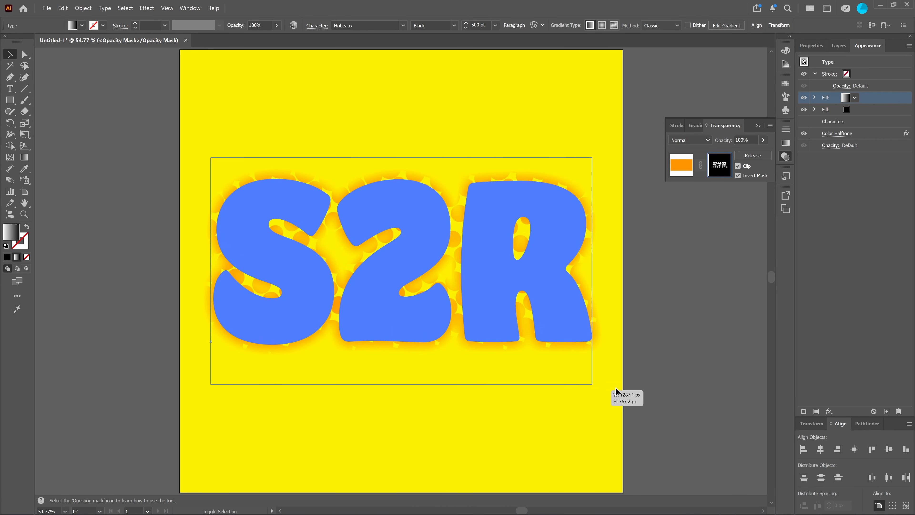
{"action": "left_click", "coordinate": [700, 269]}
{"action": "left_click", "coordinate": [785, 157]}
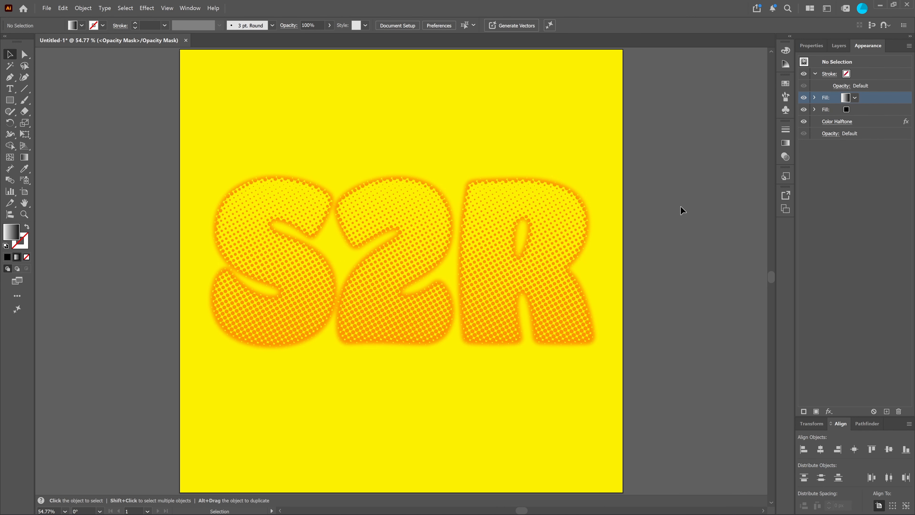